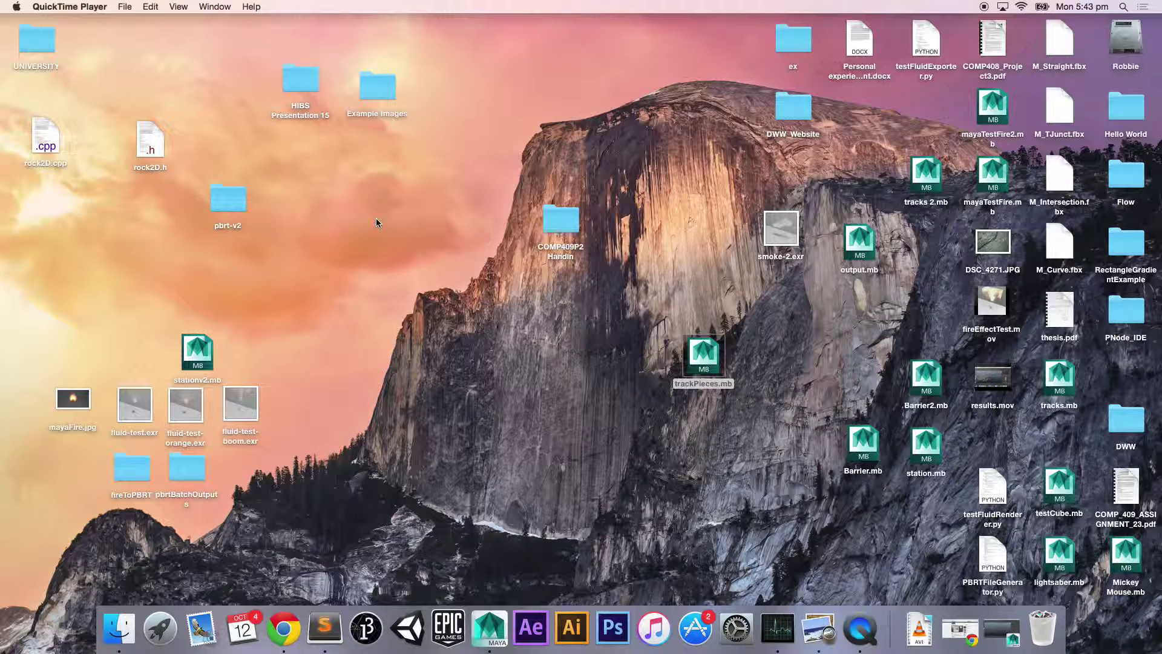
Open the Images folder inside the COMP409P2 Handin folder on the desktop.
click(566, 326)
click(566, 326)
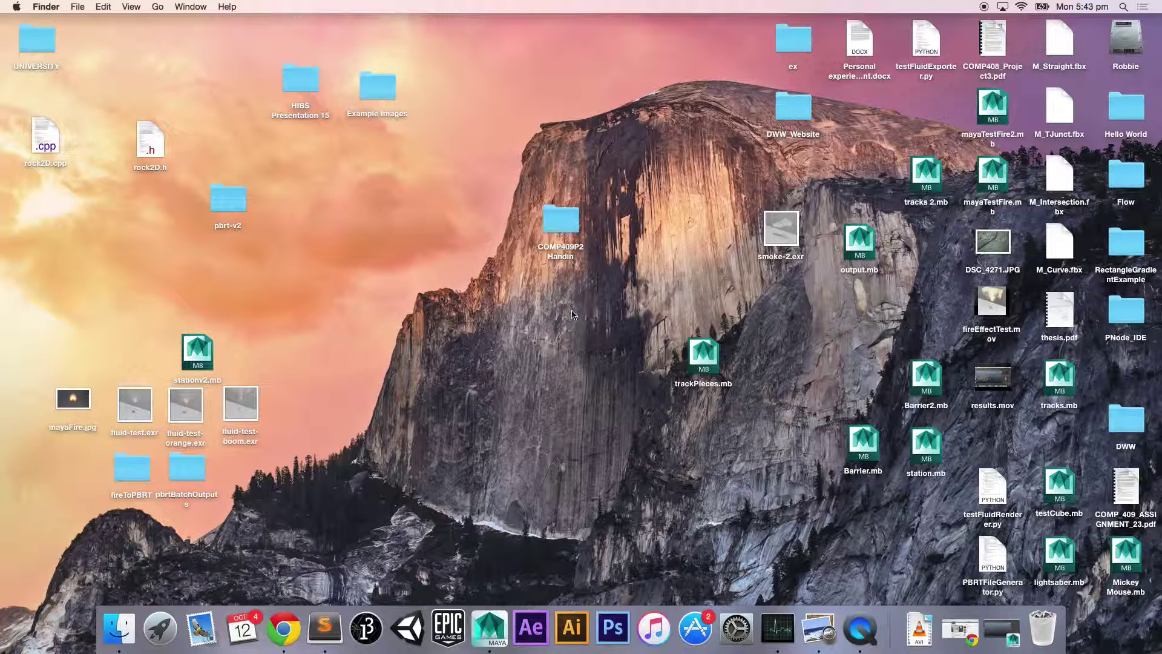
double_click(566, 216)
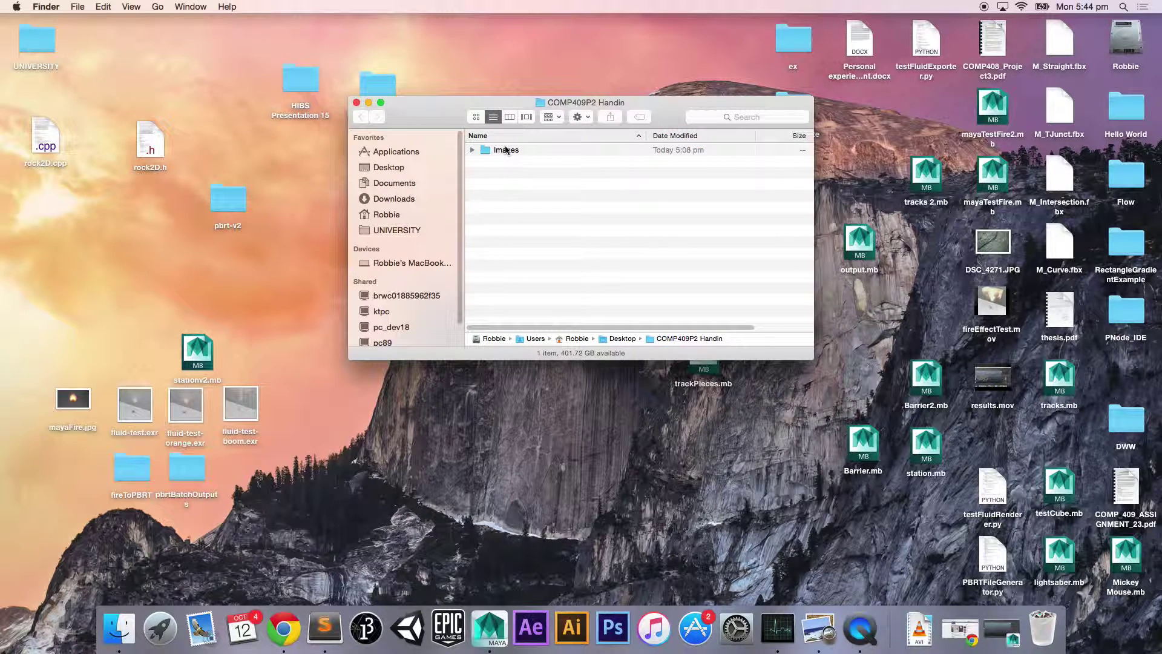
double_click(506, 150)
Preview output1.jpg, output2.jpg and output3.jpg one after another, and close the preview.
click(522, 150)
key(space)
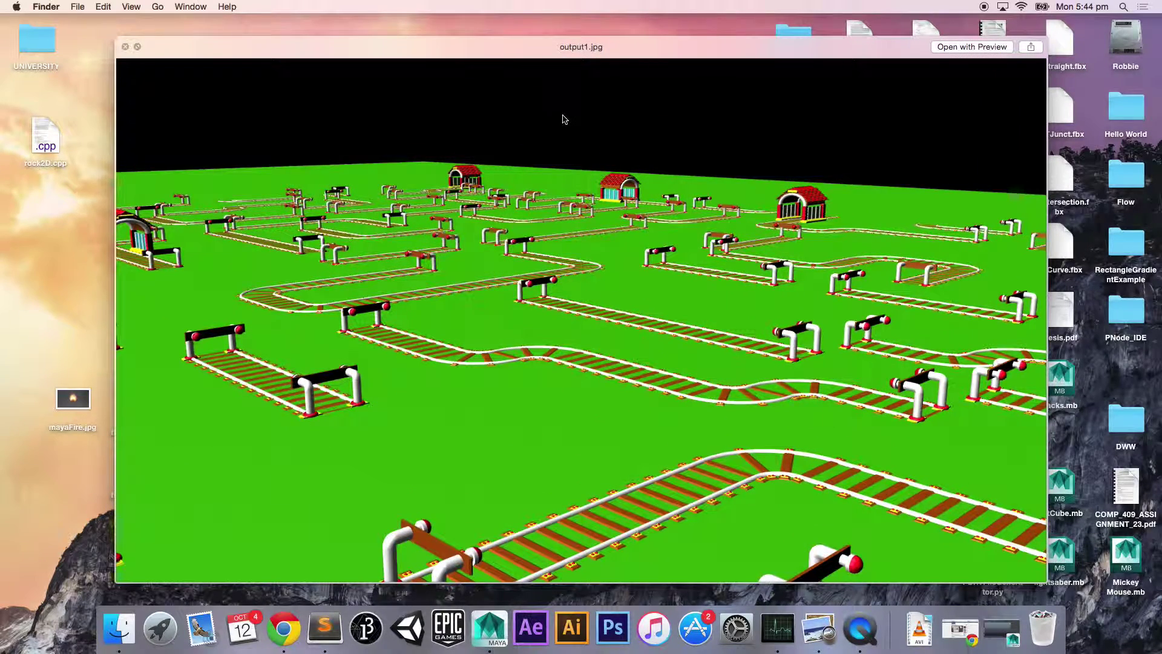
key(Down)
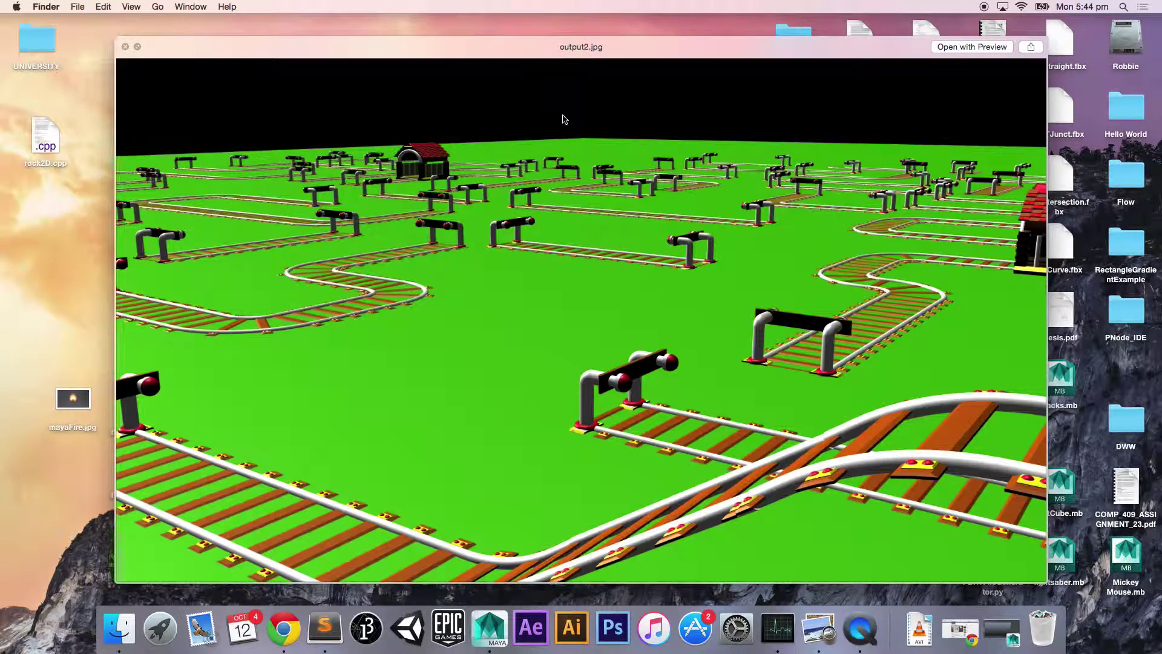
key(Down)
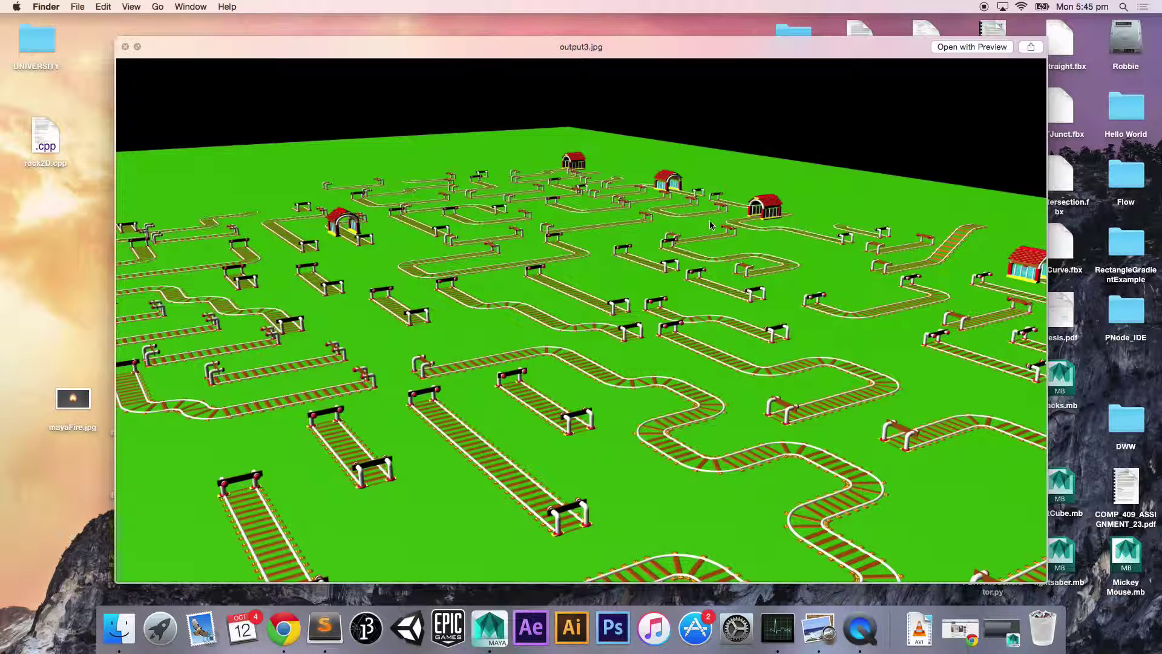
click(125, 48)
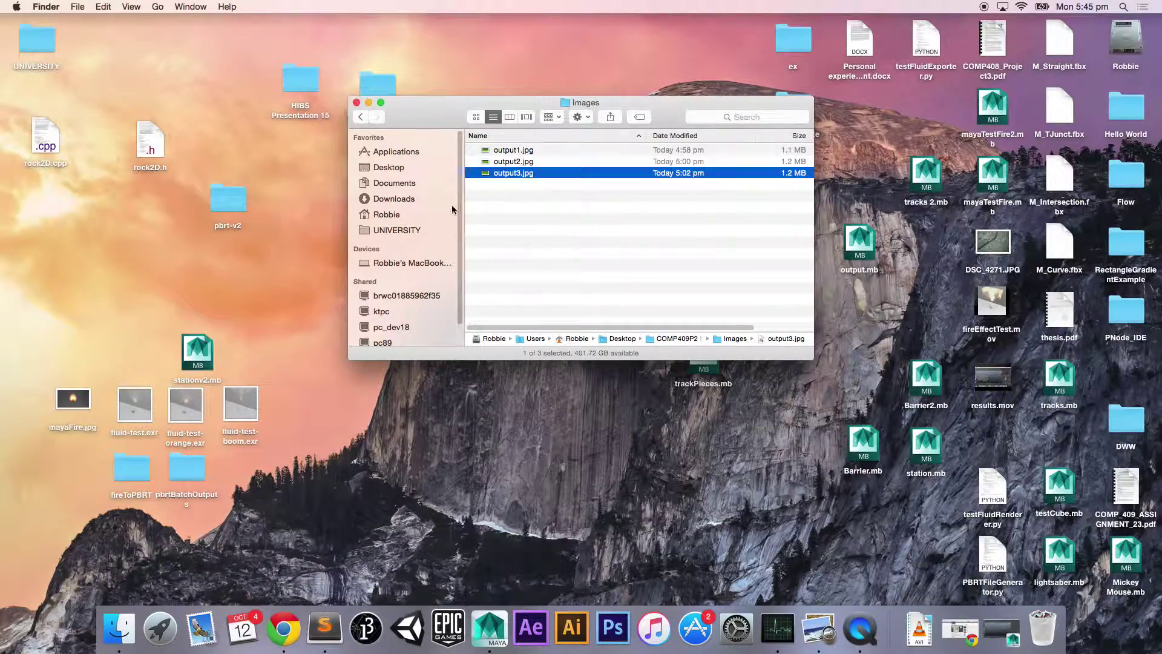
Put away the Images folder window and switch to Maya to view the row of track pieces in trackPieces.mb.
click(362, 108)
click(1003, 629)
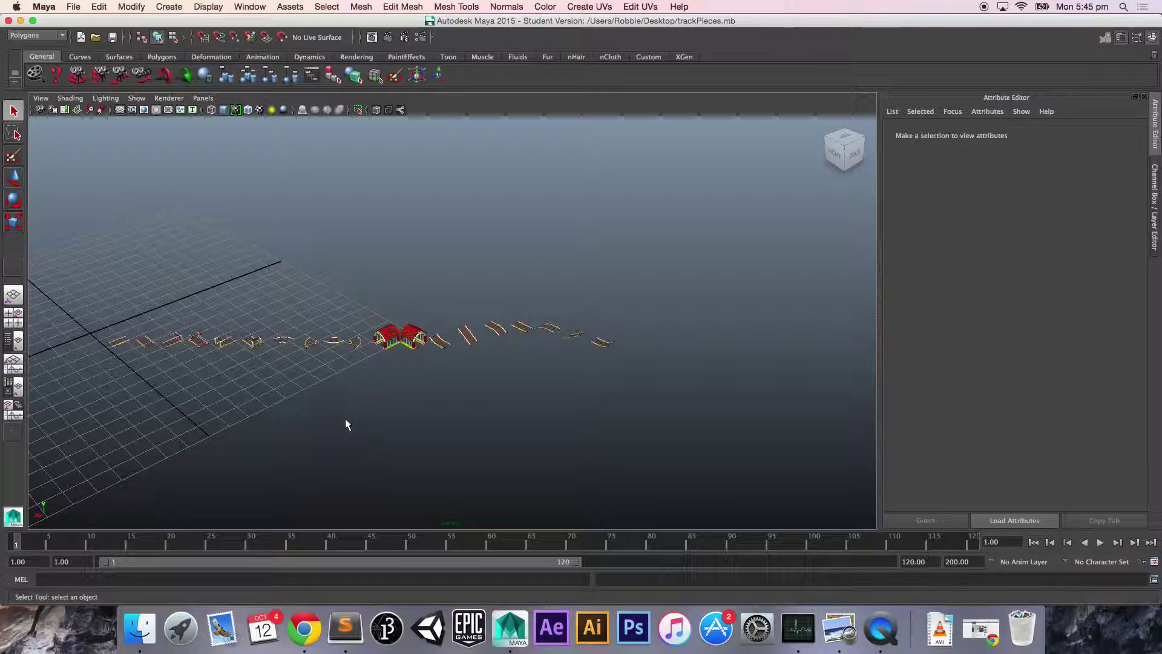
alt+middle_drag(354, 414, 544, 406)
alt+drag(428, 405, 461, 403)
scroll(290, 371, up, 4)
Select the straight track and barrier pieces one by one to identify them, and clear the selection.
click(184, 413)
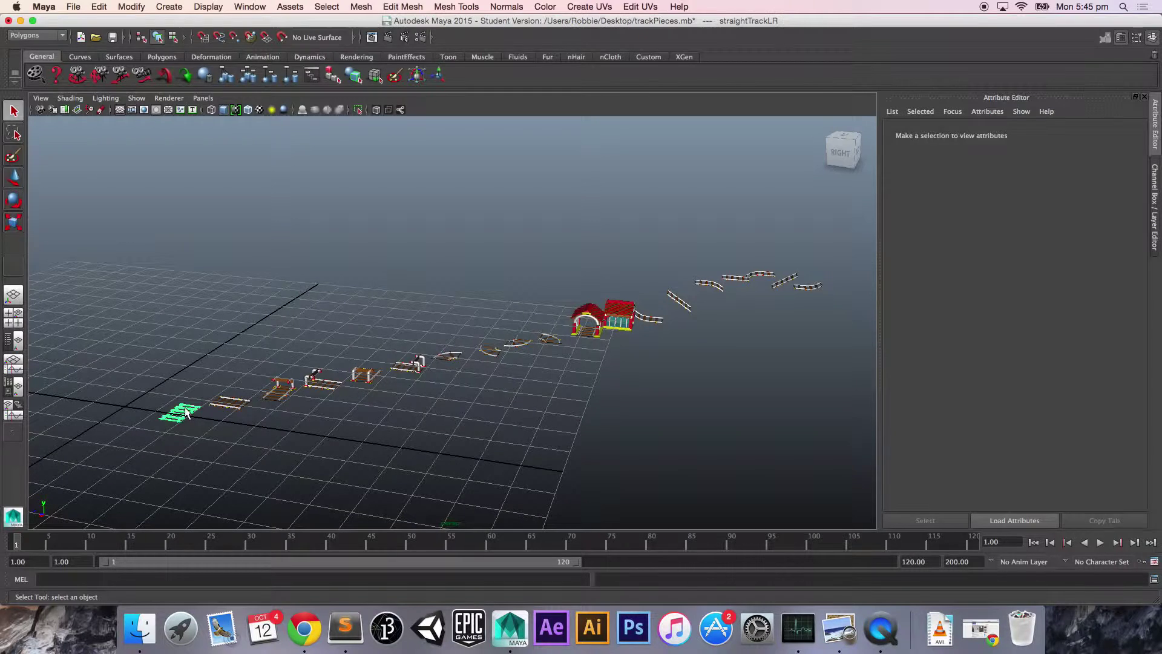
click(233, 403)
click(280, 395)
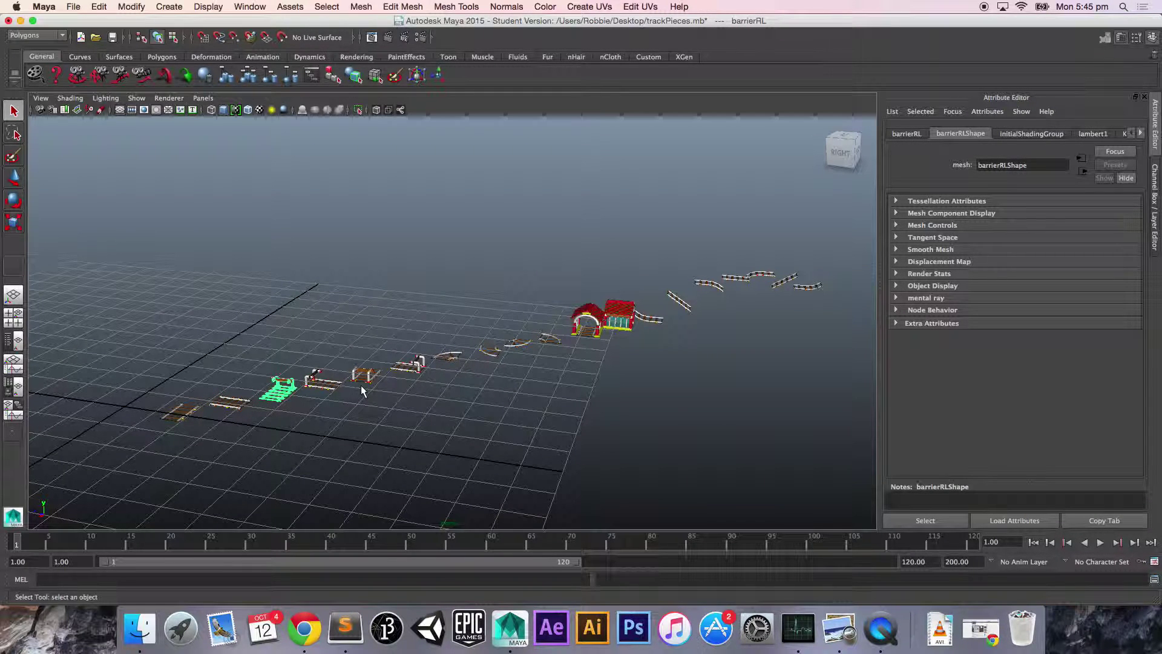
click(320, 381)
click(364, 374)
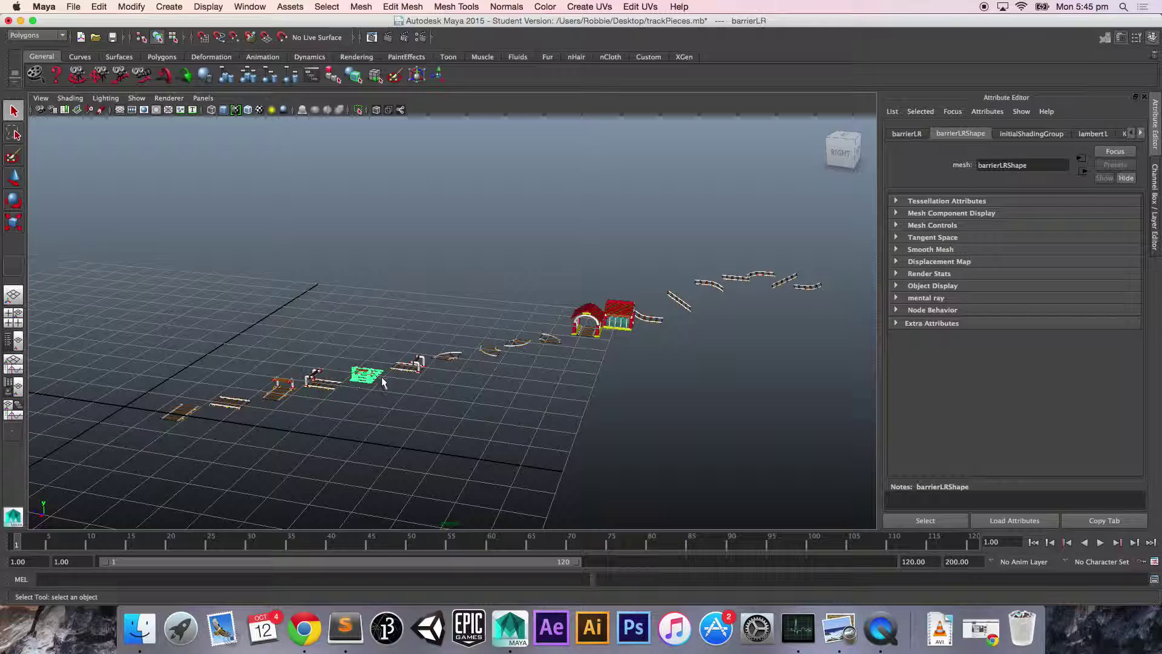
click(407, 364)
click(518, 398)
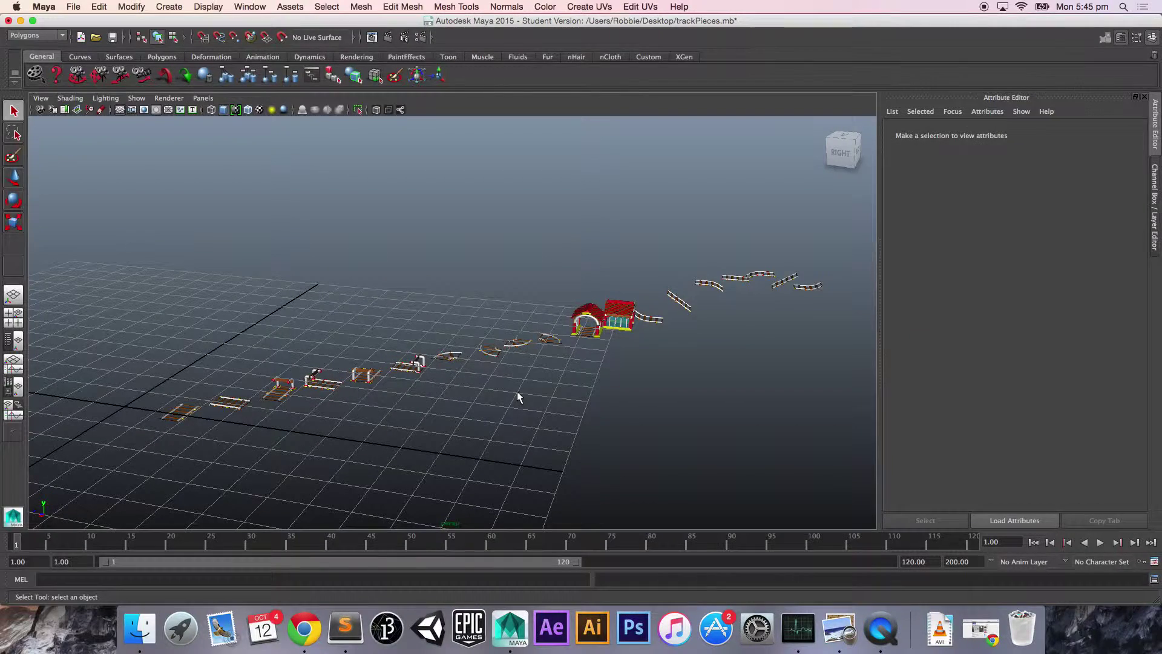
Switch to Sublime Text and look through discreteModelSynthesis.py from the class constructor down to the run method.
key(ctrl+Right)
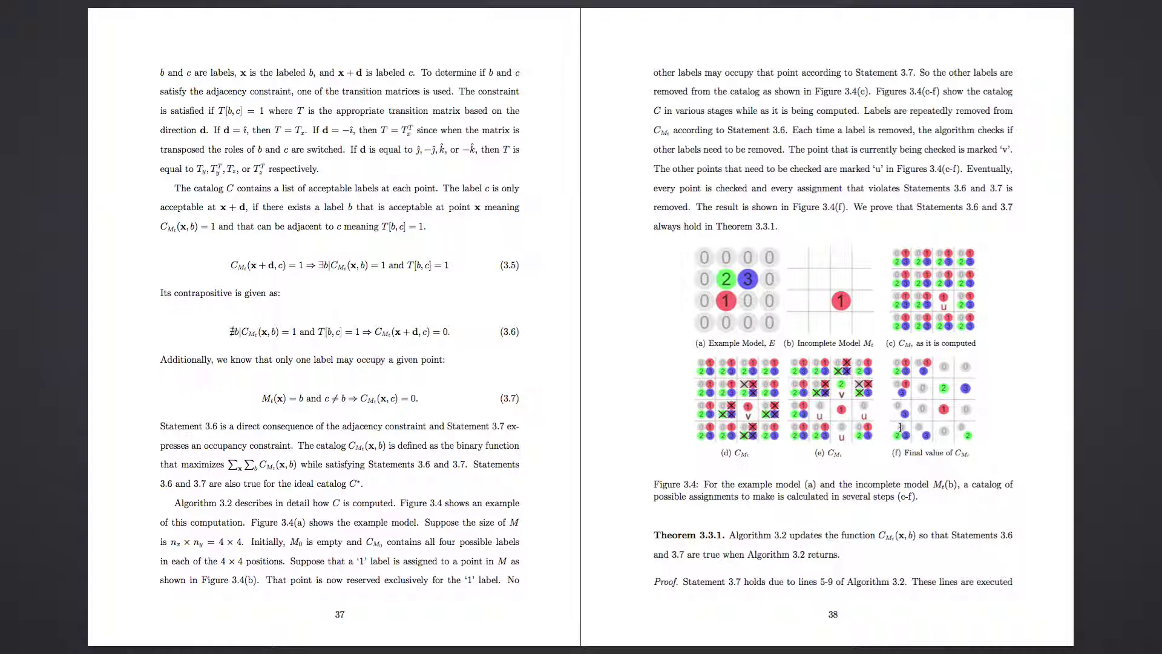
key(ctrl+Right)
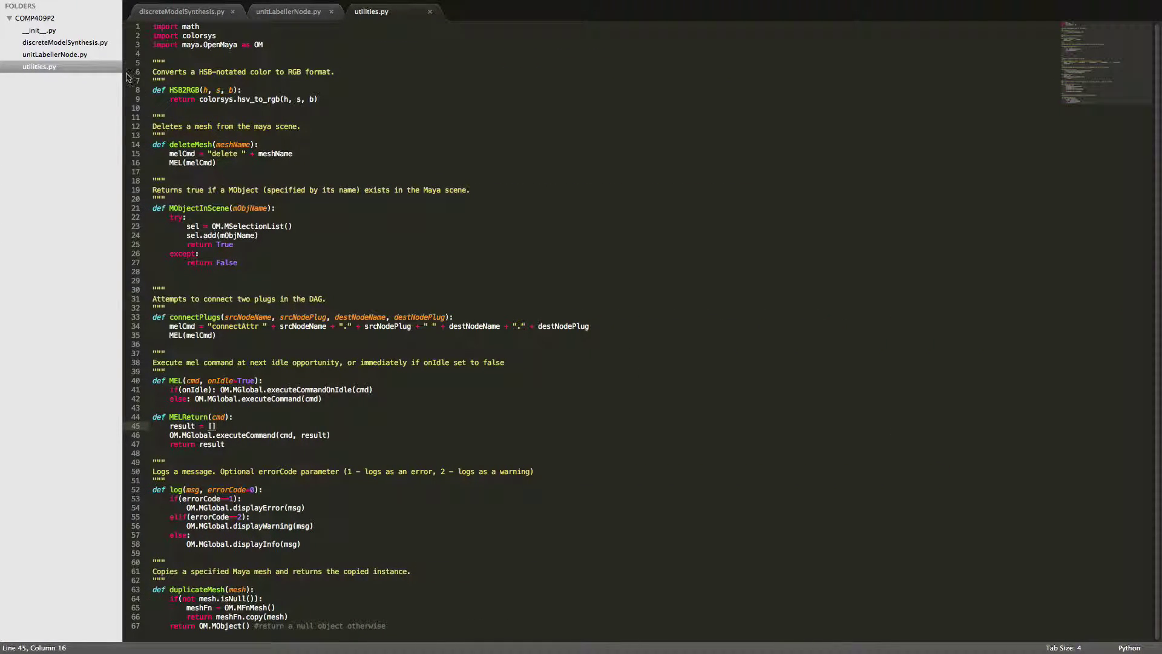
click(158, 12)
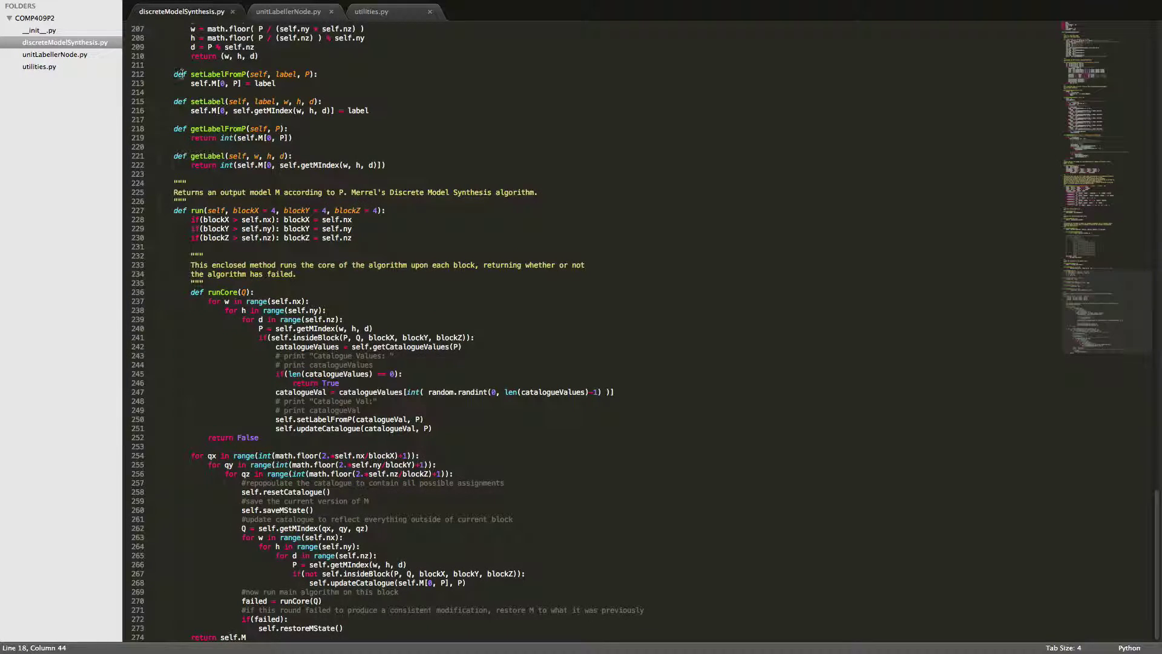
scroll(321, 267, up, 20)
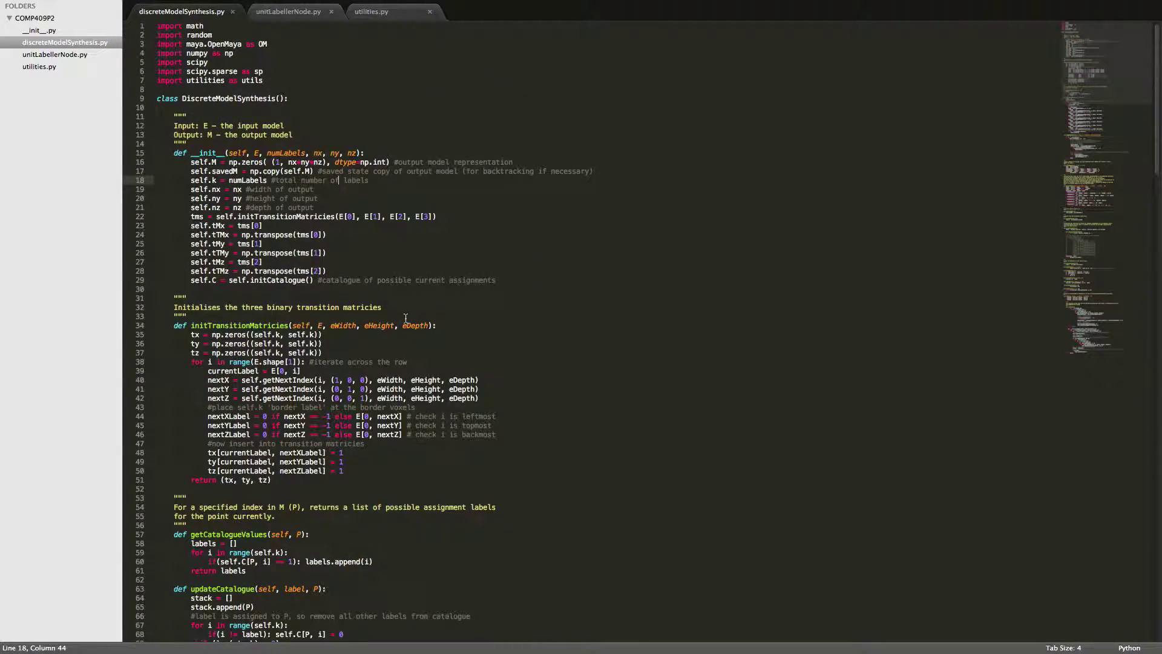
scroll(408, 319, down, 7)
scroll(408, 320, down, 20)
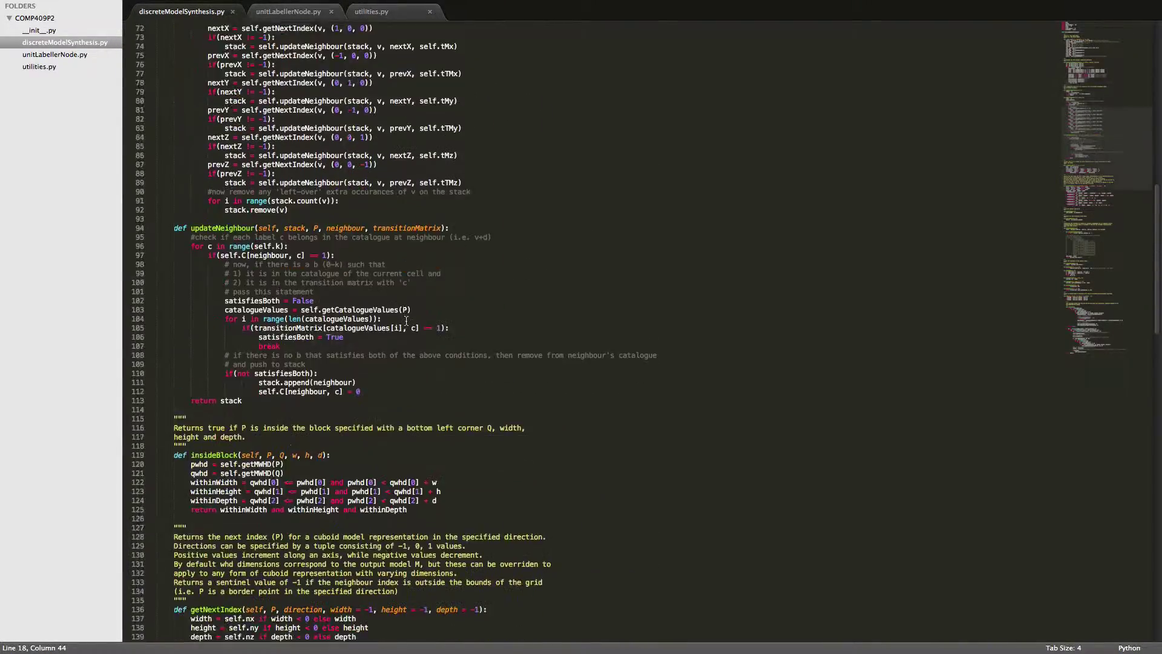
scroll(405, 322, down, 20)
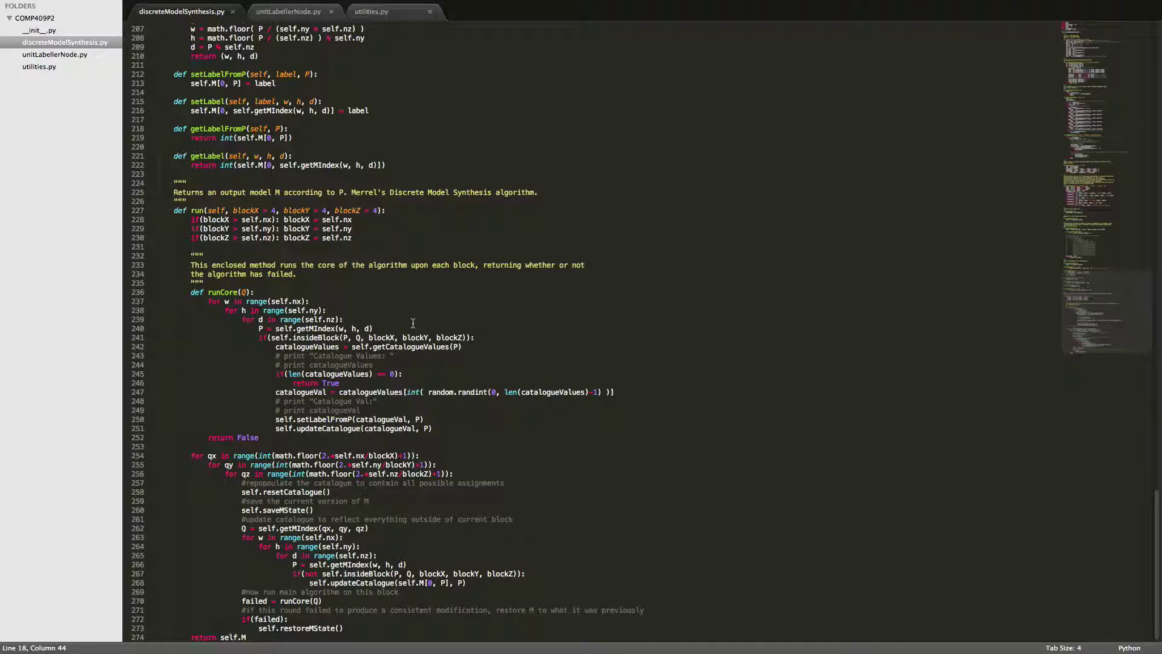
Look through unitLabellerNode.py from the node initializer down to the label mapping functions.
click(303, 14)
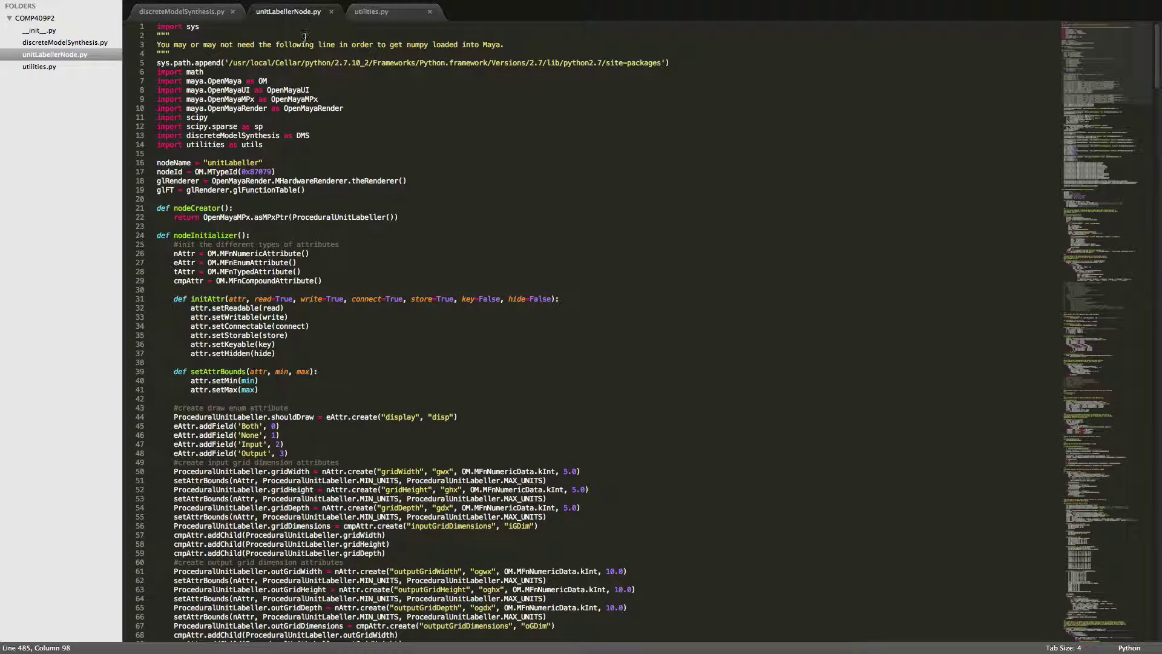
scroll(365, 187, down, 13)
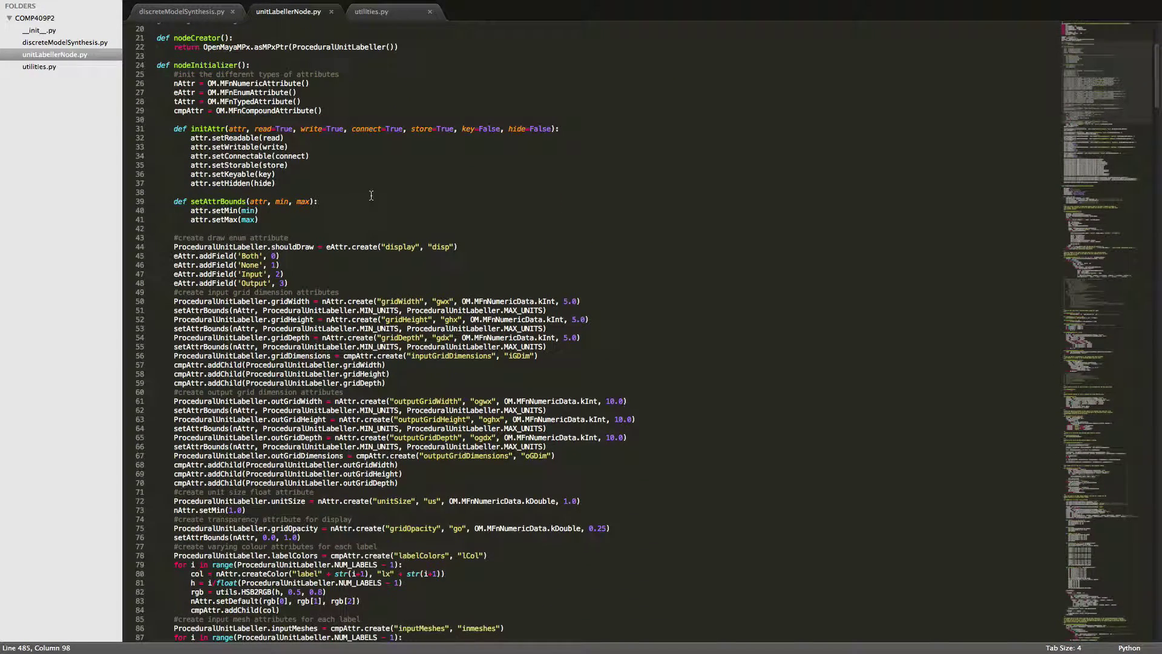
scroll(370, 205, down, 15)
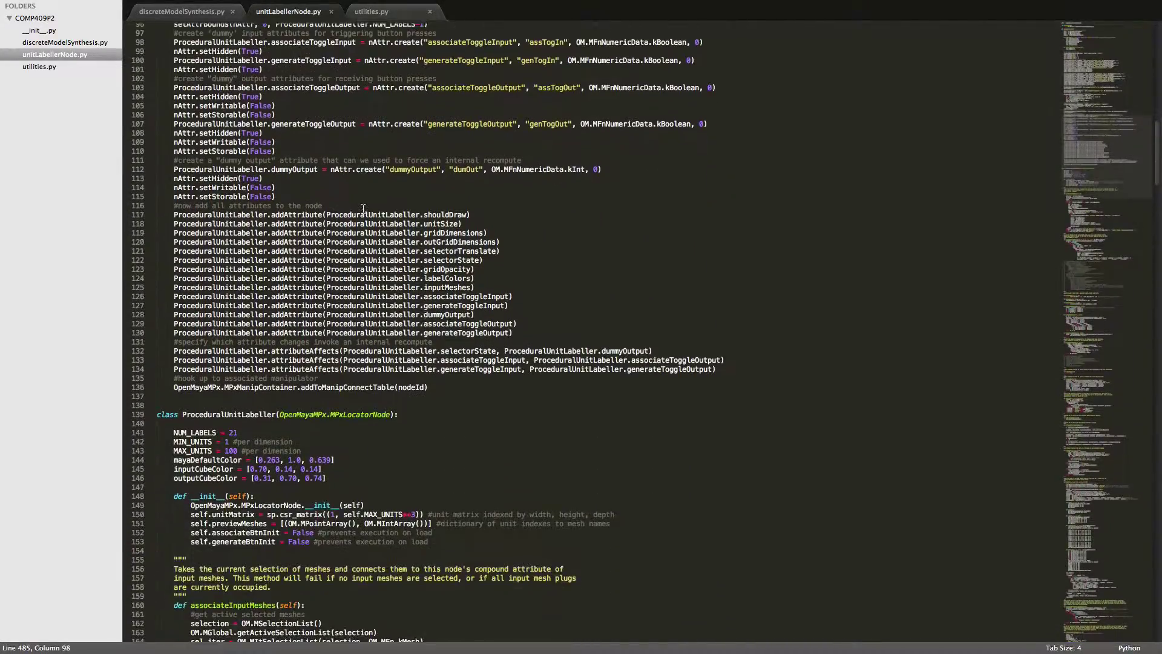
scroll(362, 219, down, 20)
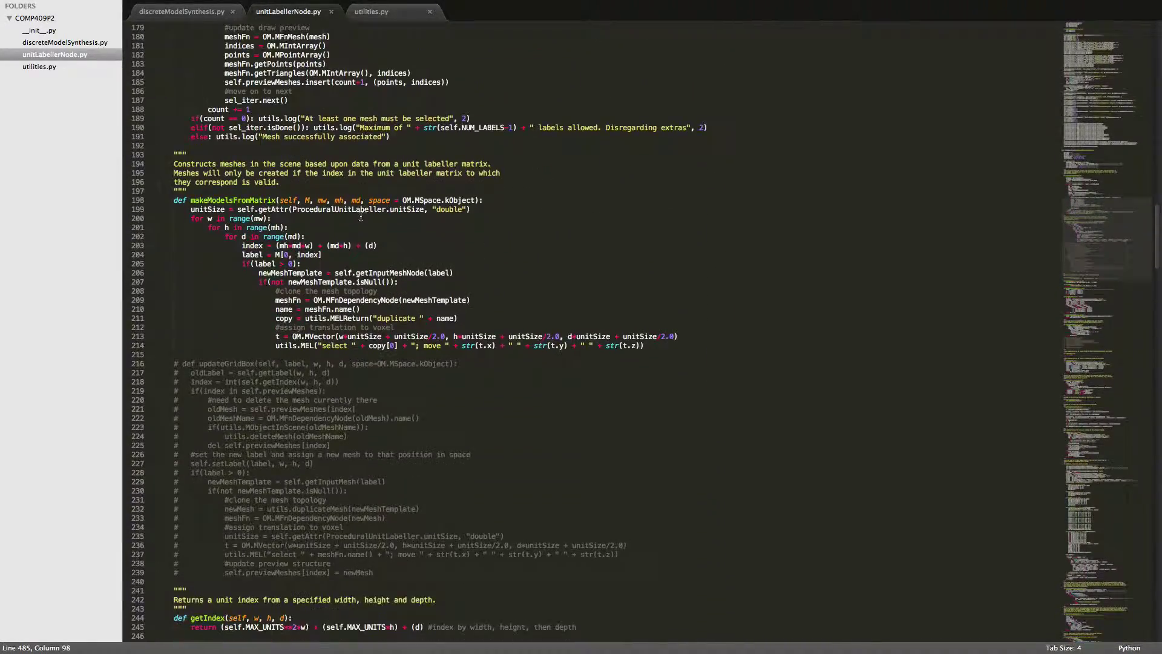
scroll(361, 217, down, 20)
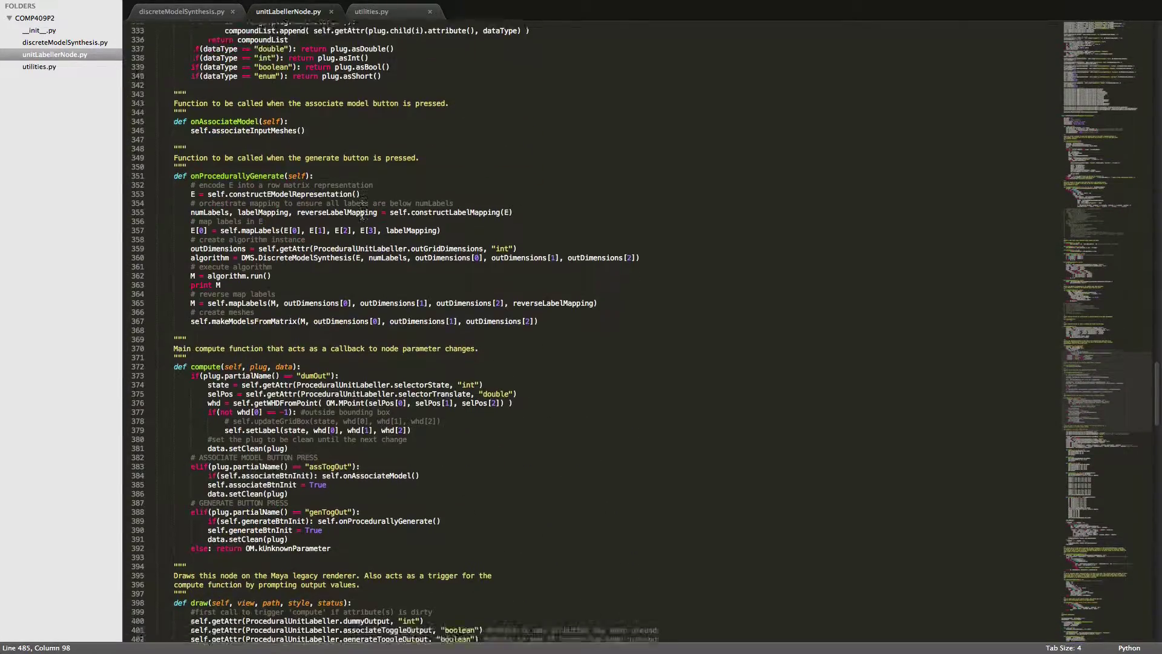
scroll(361, 216, down, 20)
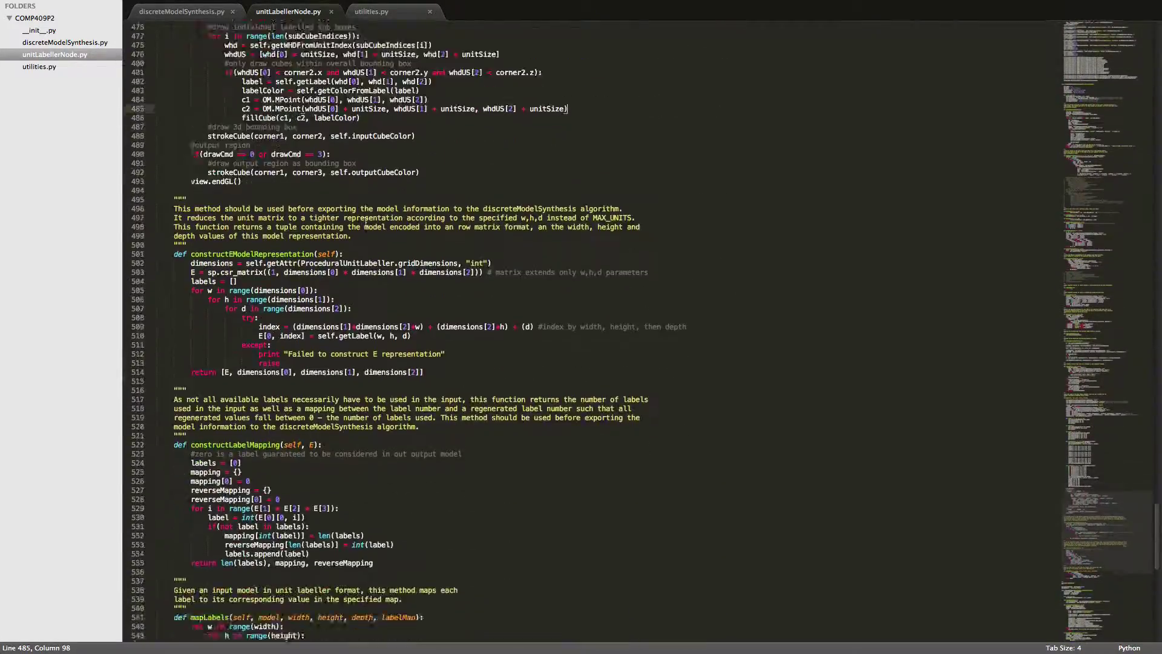
View utilities.py, and collapse and re-expand the COMP409P2 project folder.
click(377, 14)
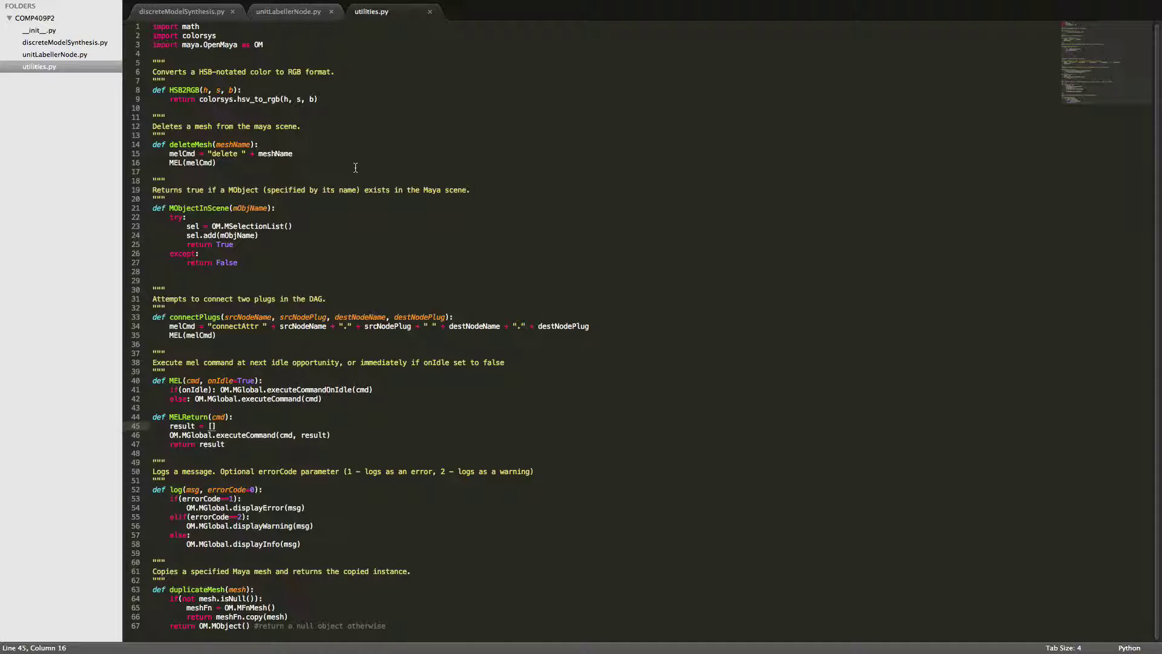
click(47, 22)
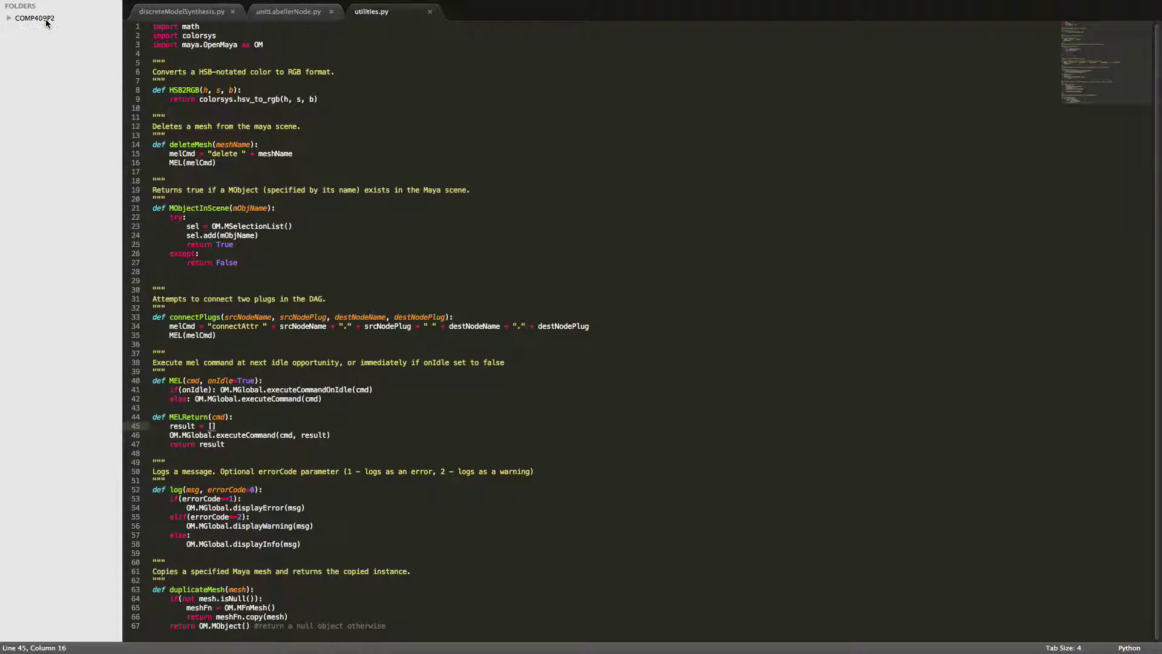
click(47, 21)
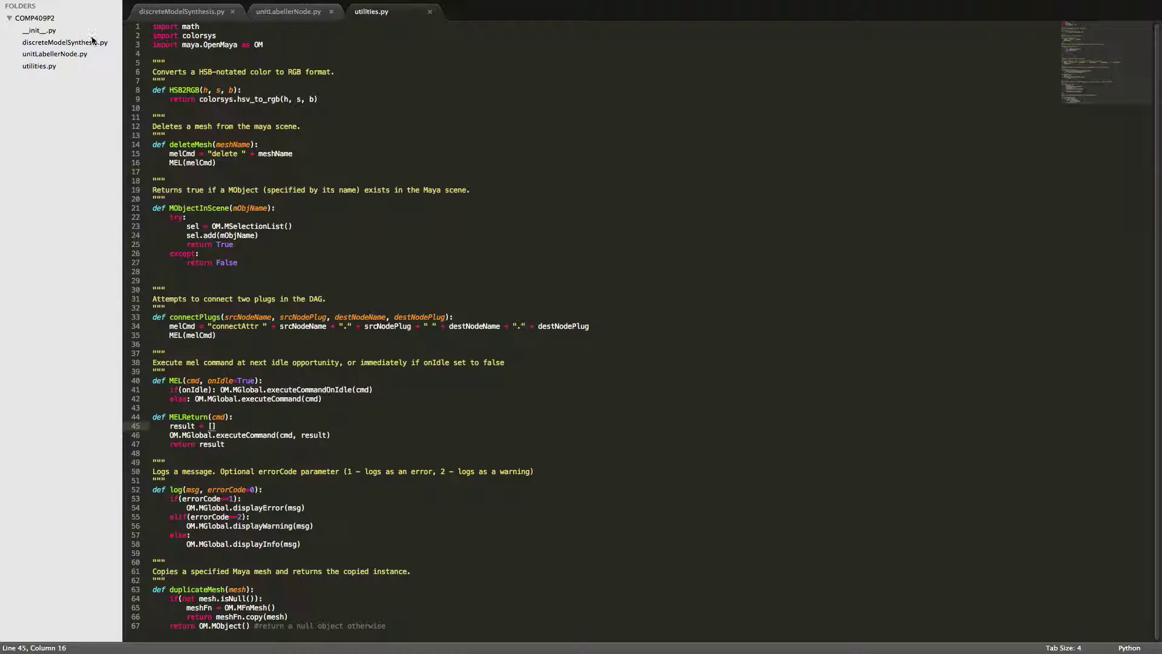
Look at the thesis pages on the catalog computation once more and return to the trackPieces.mb scene in Maya.
key(ctrl+Right)
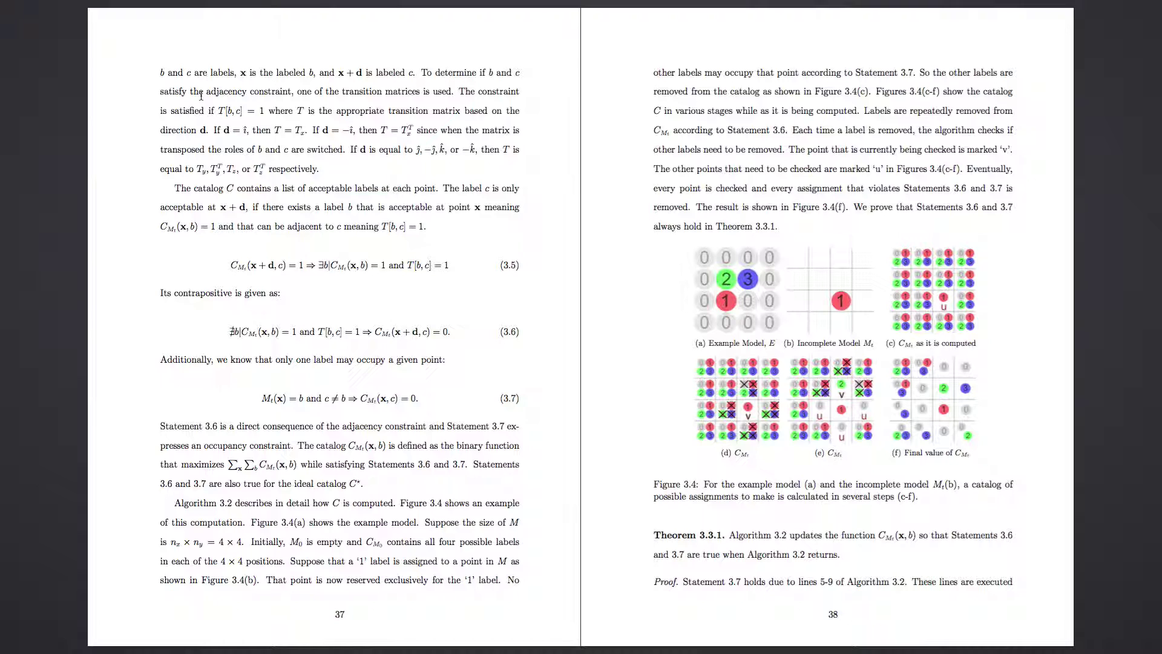
key(ctrl+Right)
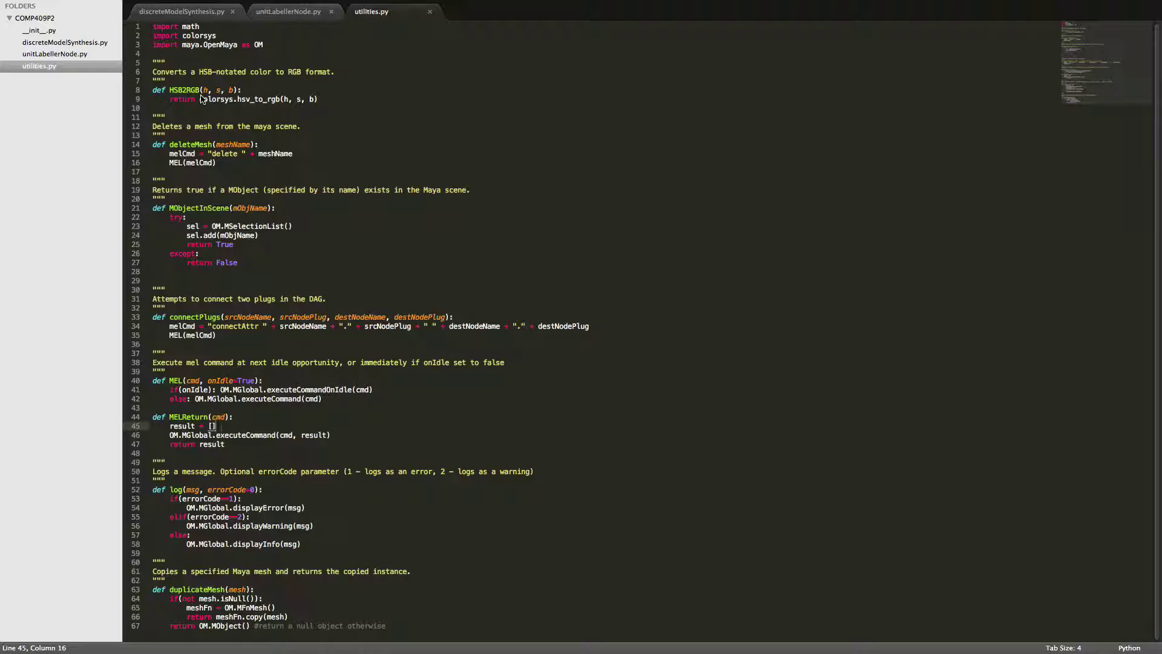
key(ctrl+Left)
key(ctrl+Left)
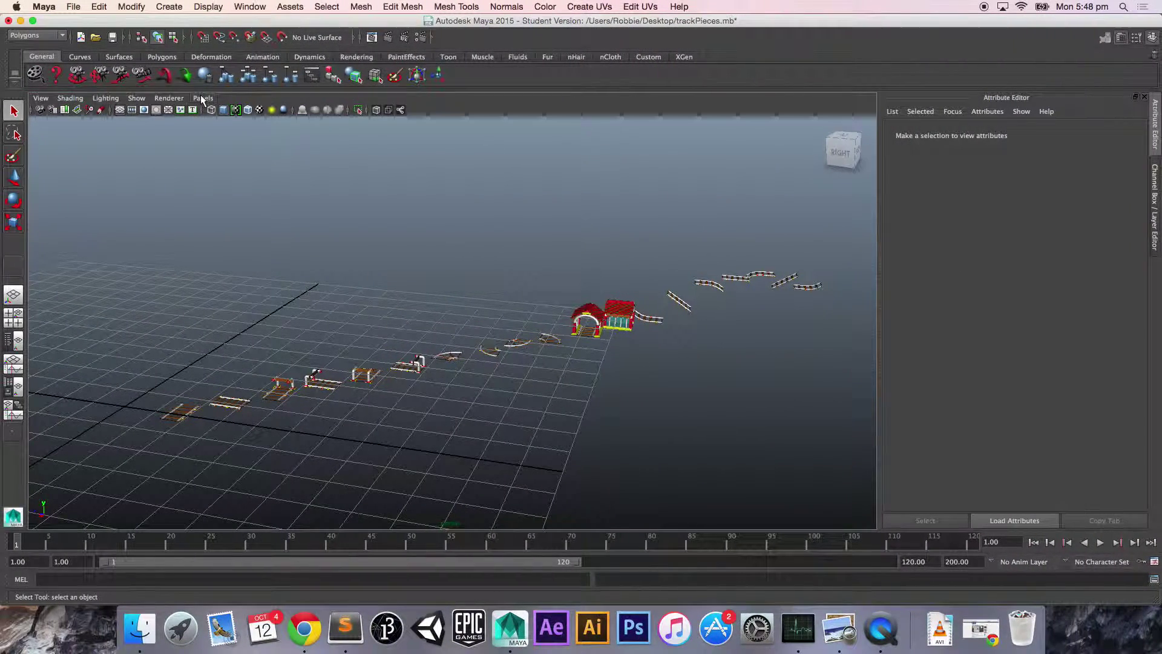
Check that the perspective view's renderer is set to Legacy Default Viewport.
scroll(467, 401, down, 3)
alt+drag(466, 400, 408, 413)
alt+middle_drag(398, 360, 480, 364)
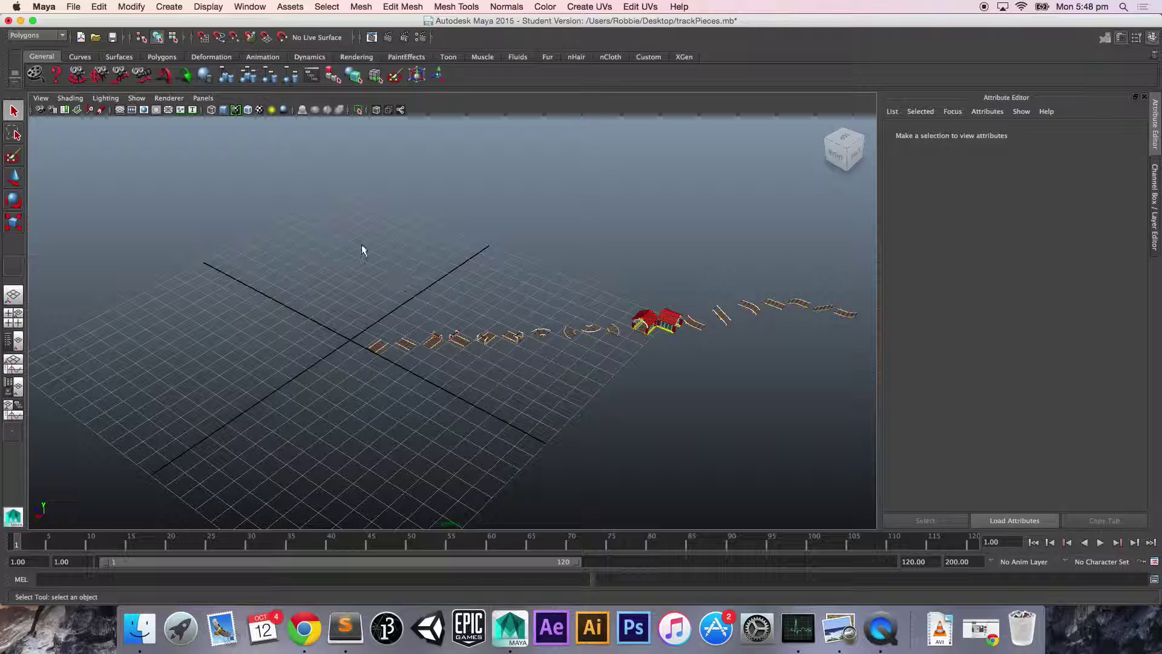
click(177, 98)
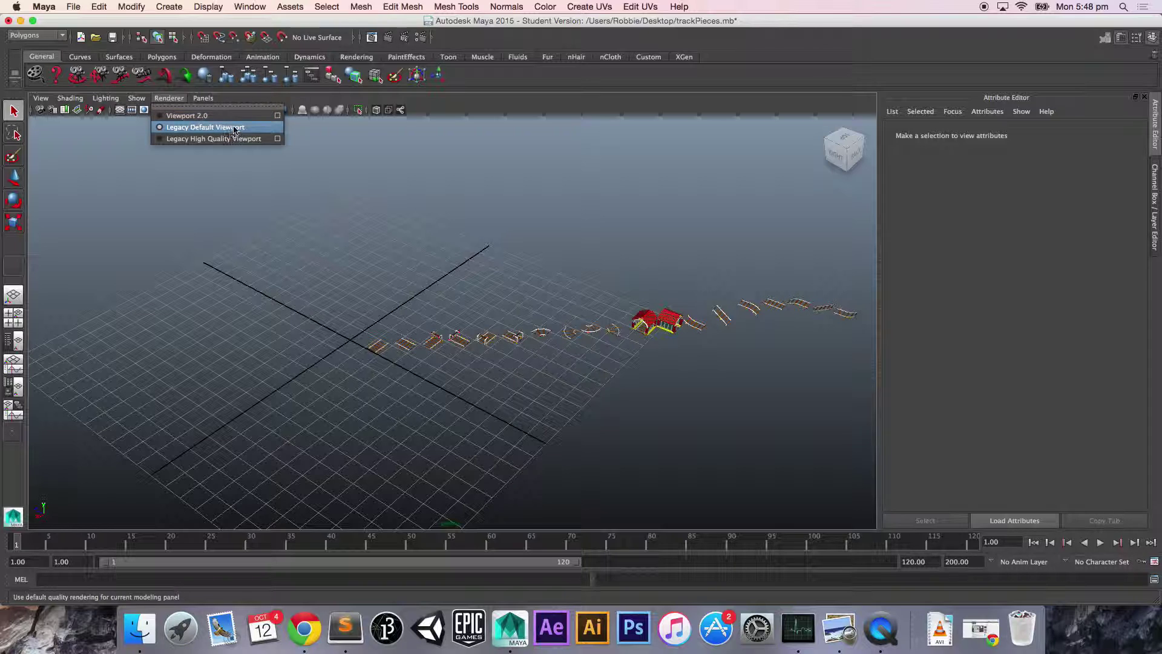
click(431, 255)
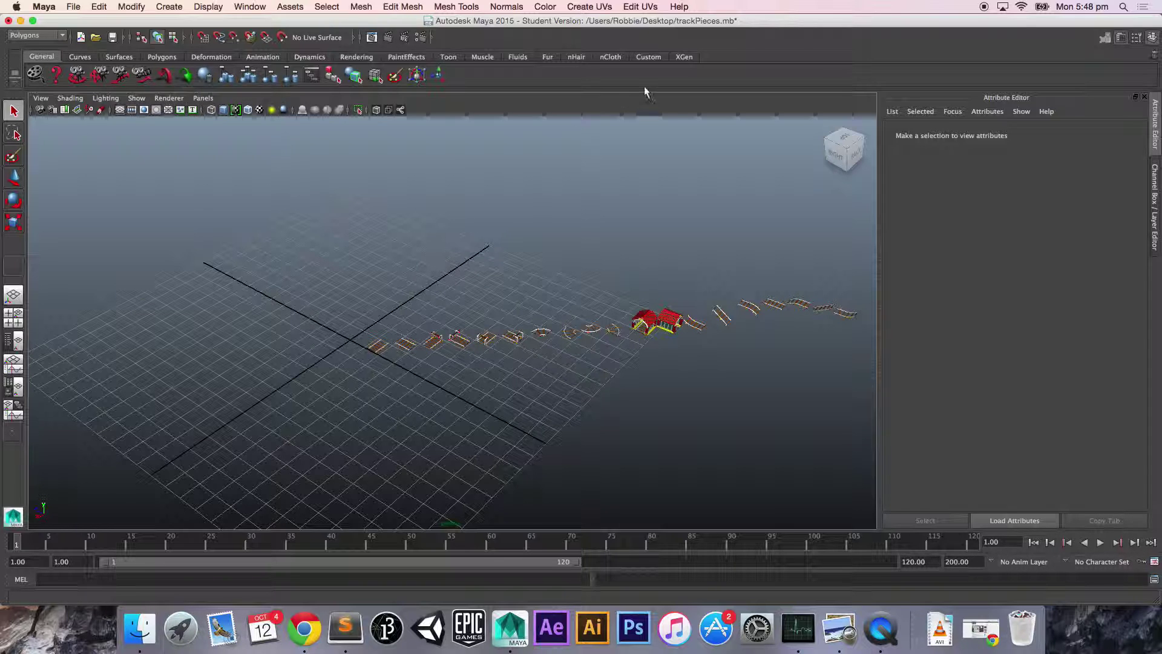
Show the Custom shelf and open the Python command of its PGIni button in the Shelf Editor.
click(648, 57)
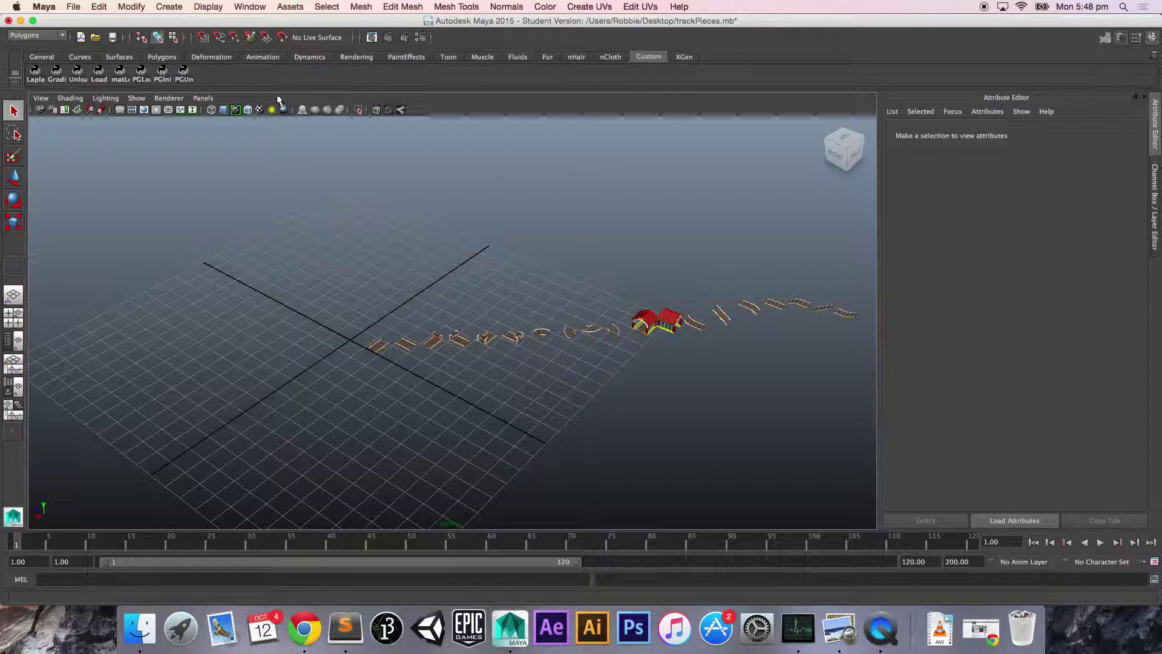
right_click(166, 83)
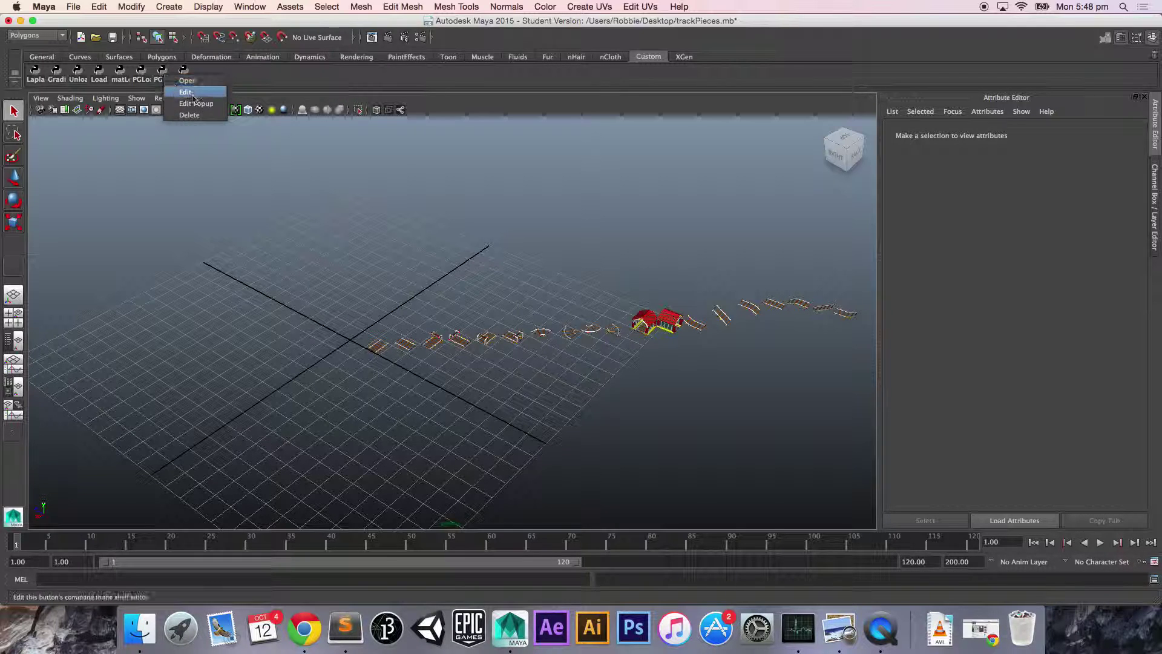
click(195, 103)
click(366, 207)
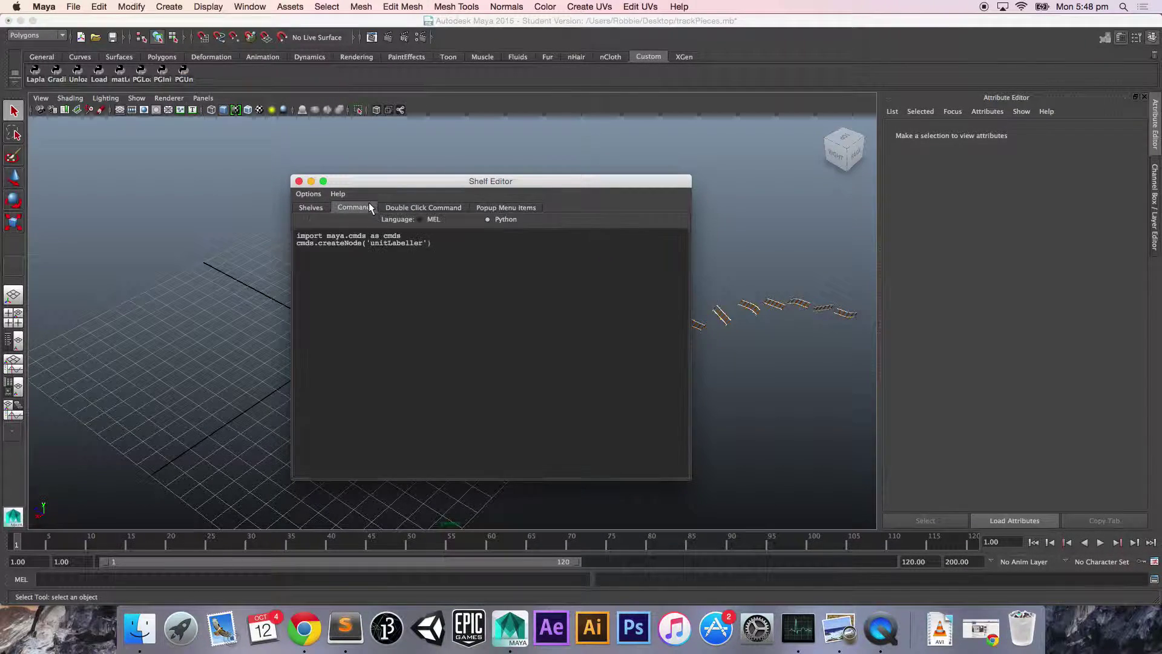
Close the Shelf Editor, load the proceduralGenerator.py plug-in and create a unitLabeller node using the custom PG shelf commands.
drag(431, 243, 286, 233)
click(299, 181)
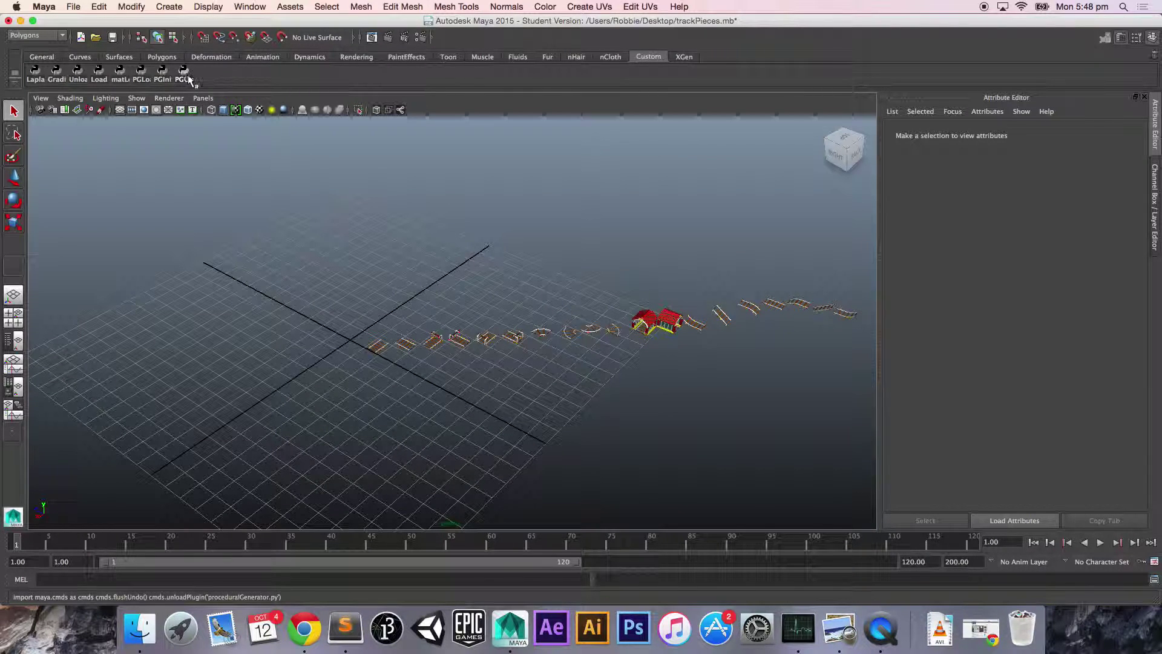
click(147, 79)
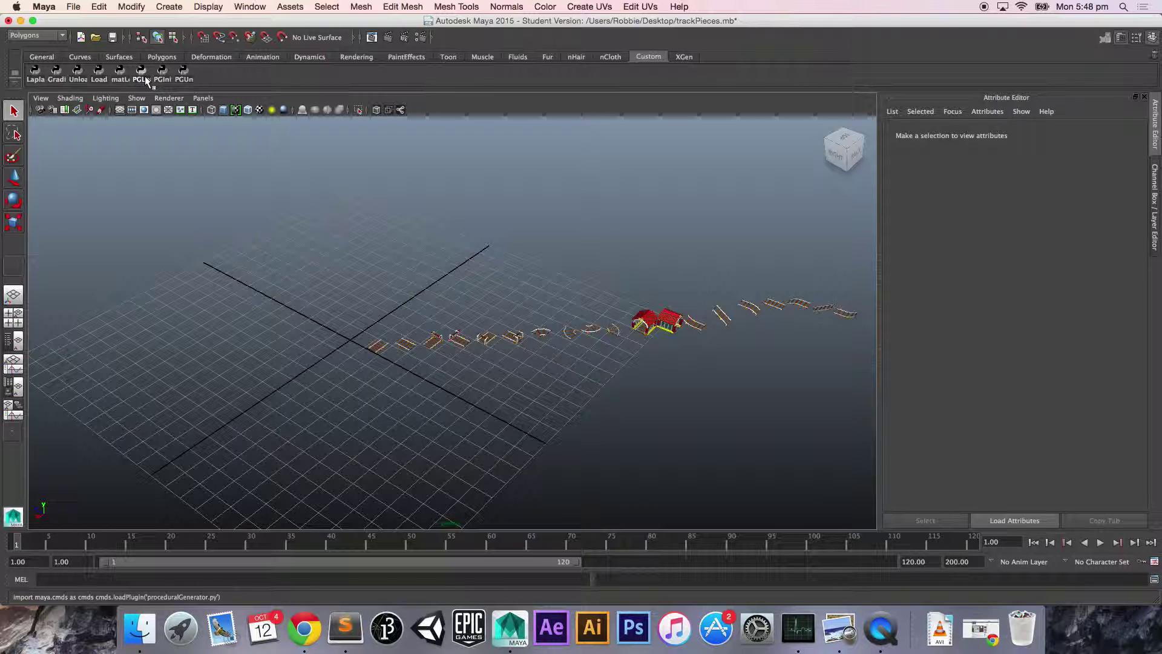
click(167, 78)
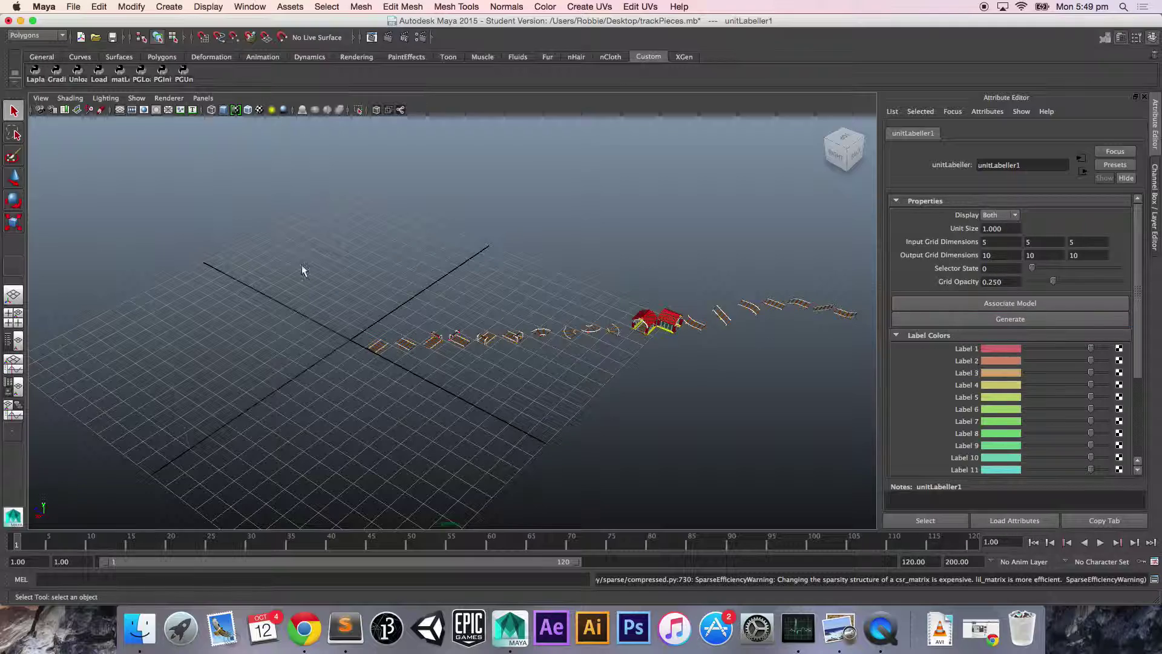
Try the Input, Output and None display modes of the unitLabeller node and set its Display back to Both.
alt+drag(254, 278, 418, 293)
alt+drag(340, 316, 376, 314)
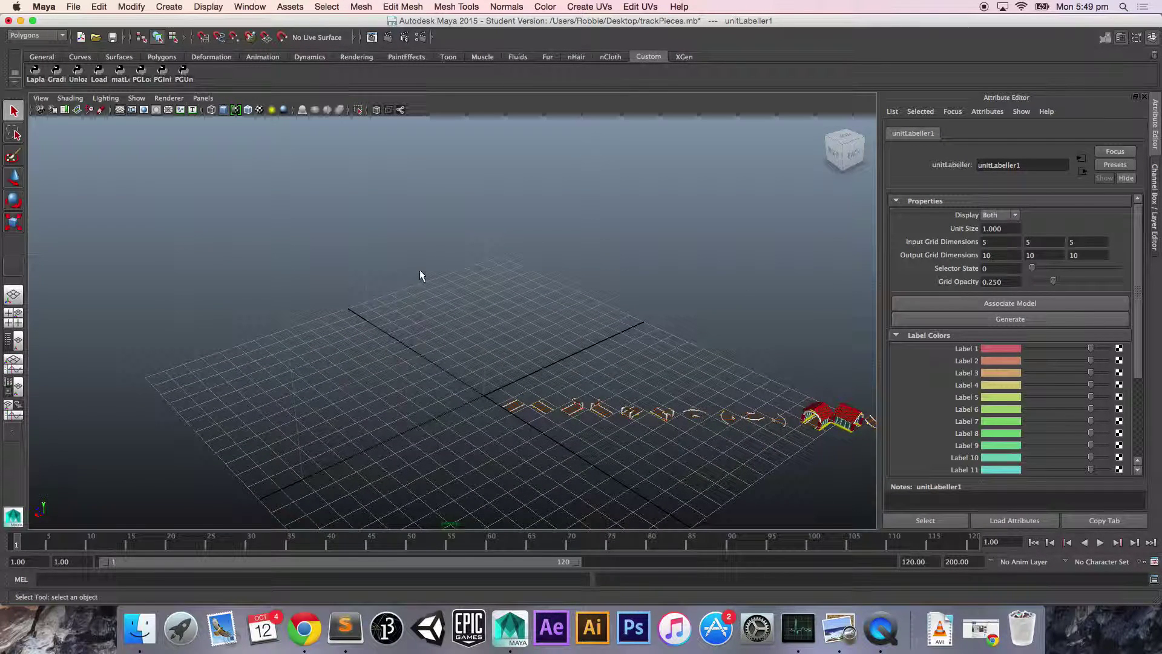
click(1015, 215)
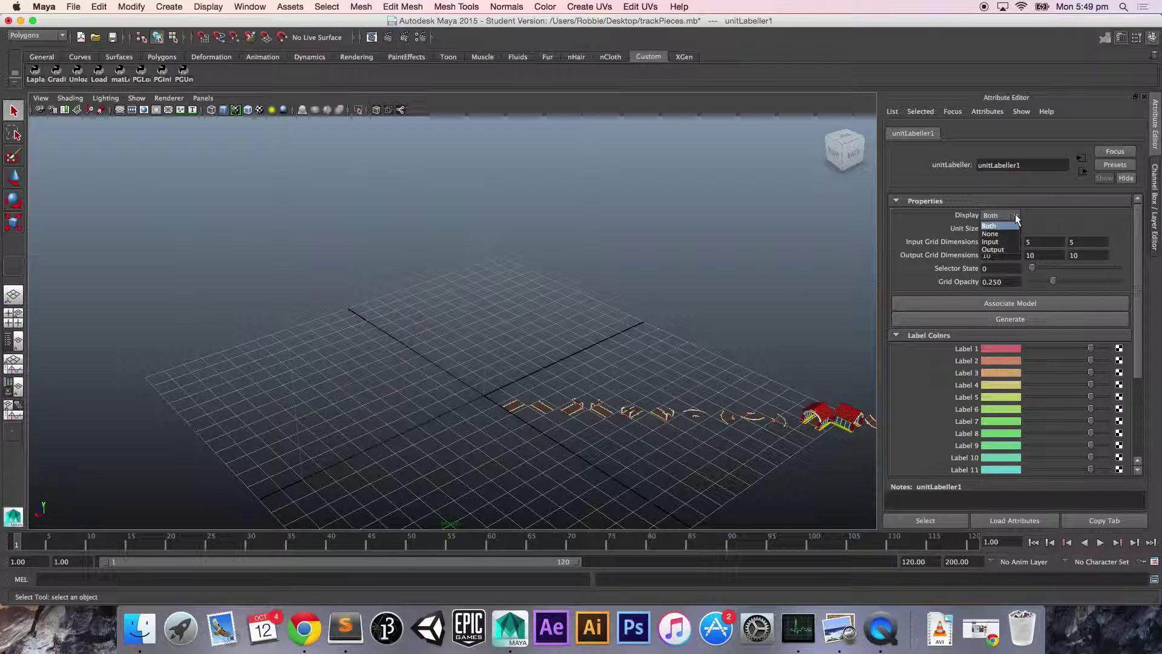
click(1007, 241)
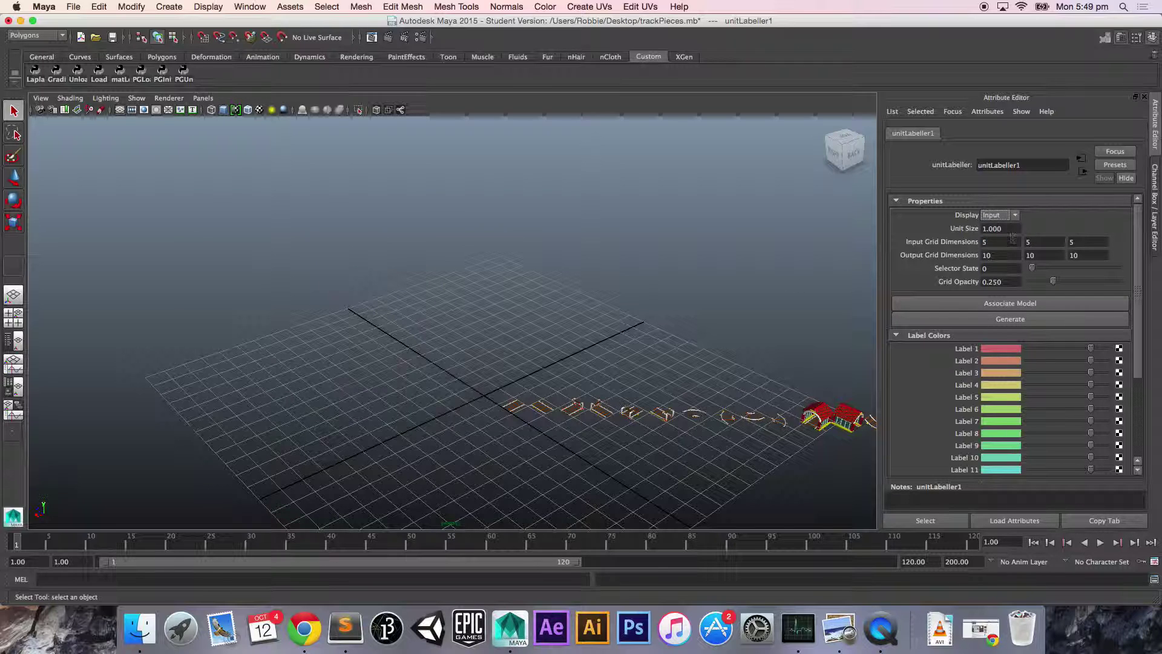
click(1011, 218)
click(1007, 249)
click(1015, 214)
click(1014, 211)
click(1014, 214)
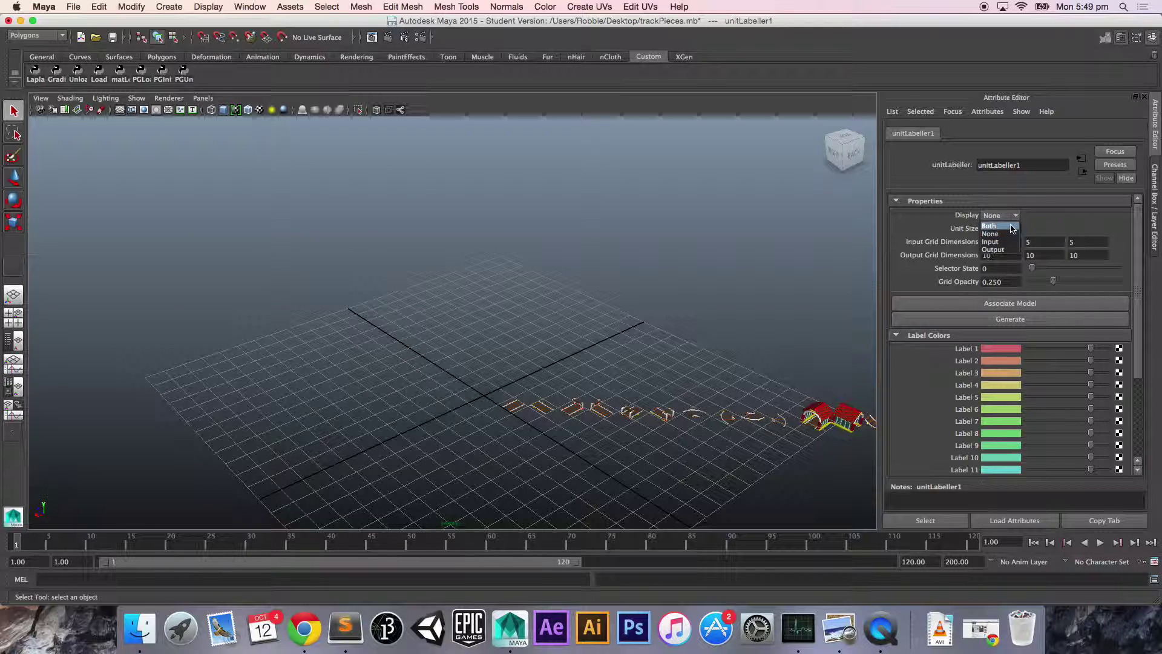
click(1002, 253)
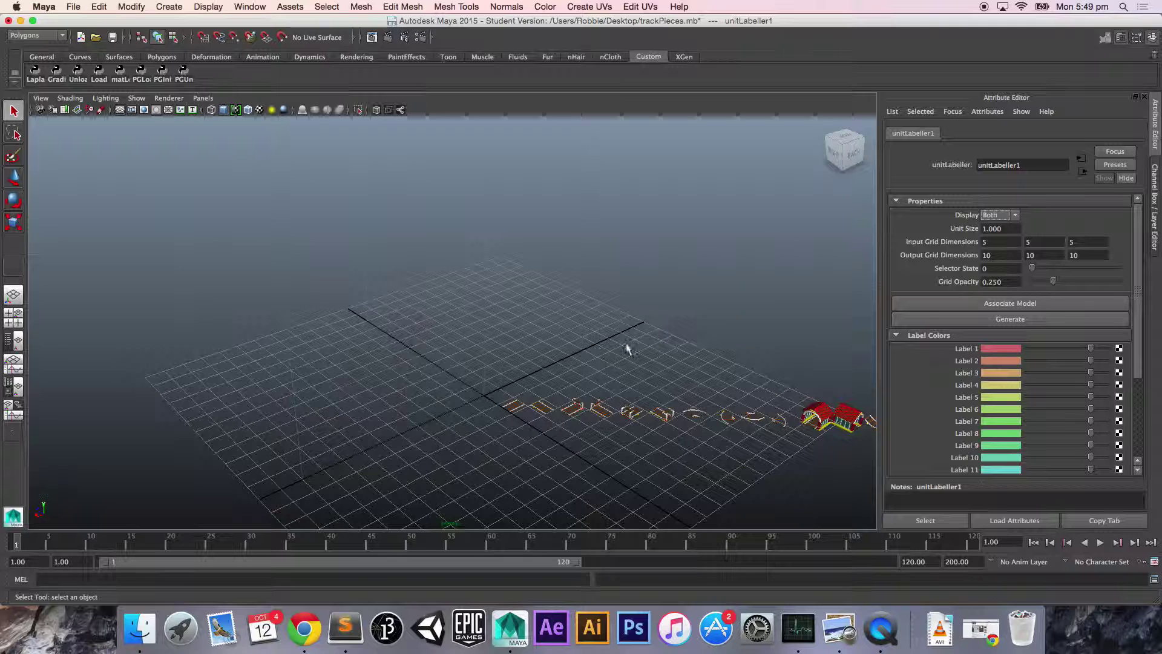
Try a Unit Size of 2 for the labeller's grids and set it back to 1.
click(1010, 228)
key(Return)
click(981, 228)
text(2)
key(Return)
click(1003, 227)
double_click(1003, 227)
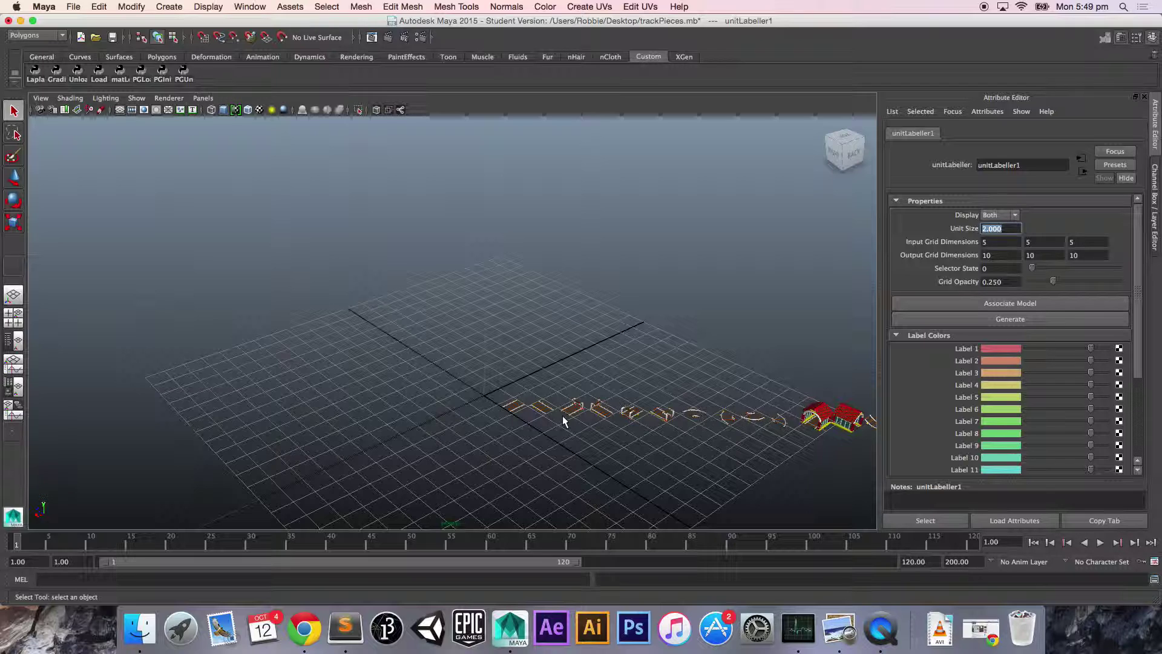
text(1)
key(Return)
Set the unitLabeller's Input Grid Dimensions to 8, 1 and 8.
click(995, 242)
text(8)
key(Tab)
text(1)
key(Tab)
text(8)
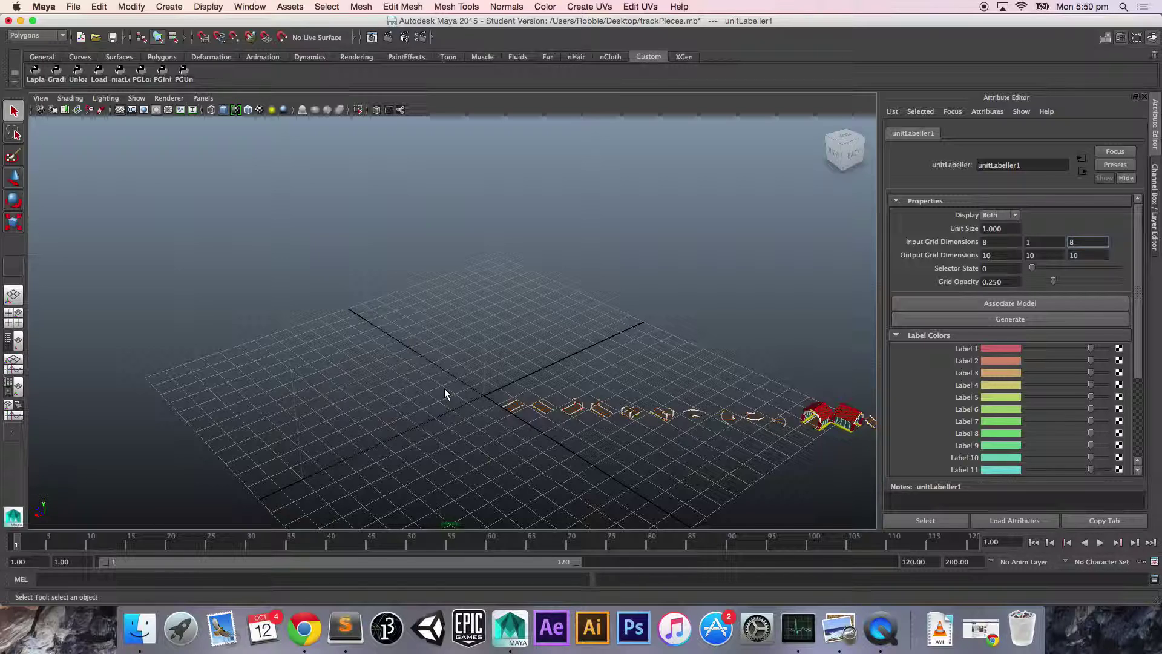
Set the unitLabeller's Output Grid Dimensions to 10, 1 and 10.
alt+drag(680, 467, 640, 455)
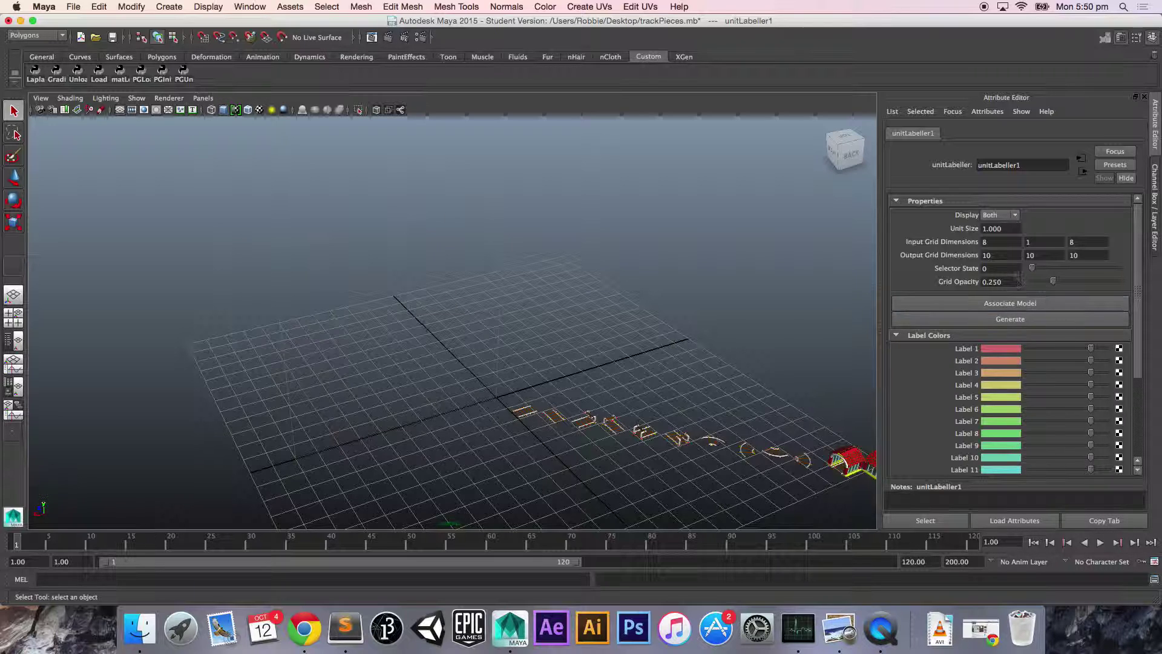
drag(1003, 255, 956, 255)
key(Tab)
text(1)
key(Tab)
key(Tab)
click(1096, 256)
Set the Grid Opacity to 0.5 and show the full list of label colors.
drag(1054, 281, 963, 283)
text(0.5)
key(Return)
scroll(992, 394, down, 5)
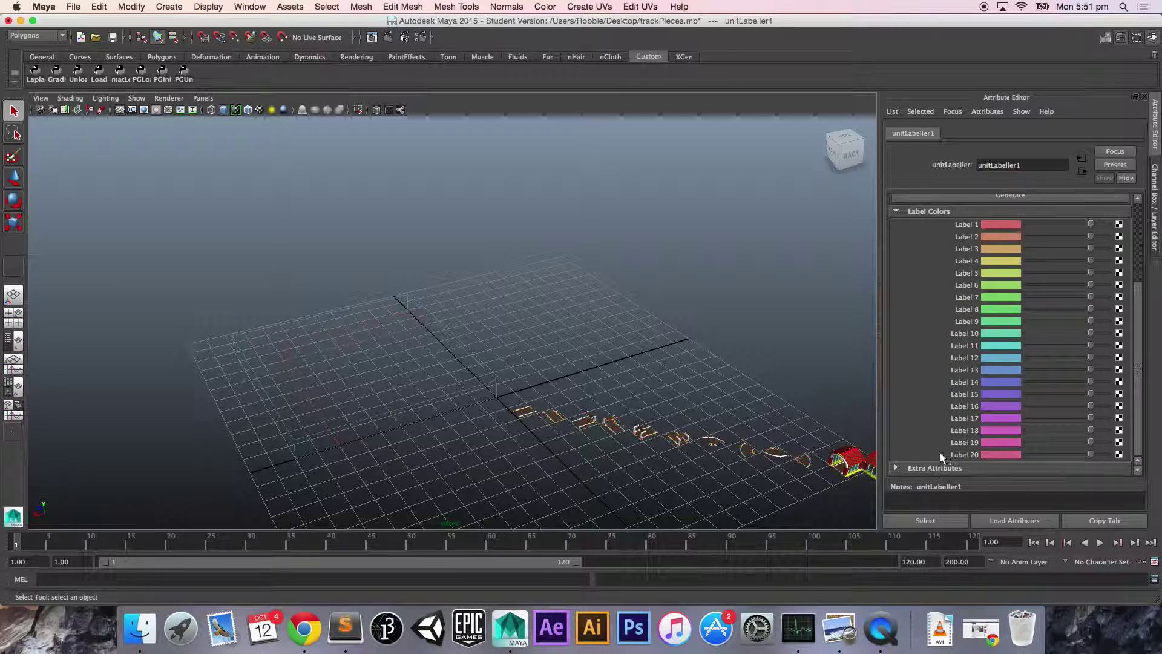
Select every track, barrier and station piece in row order together with the unitLabeller node, and associate the models with it.
alt+middle_drag(751, 480, 707, 452)
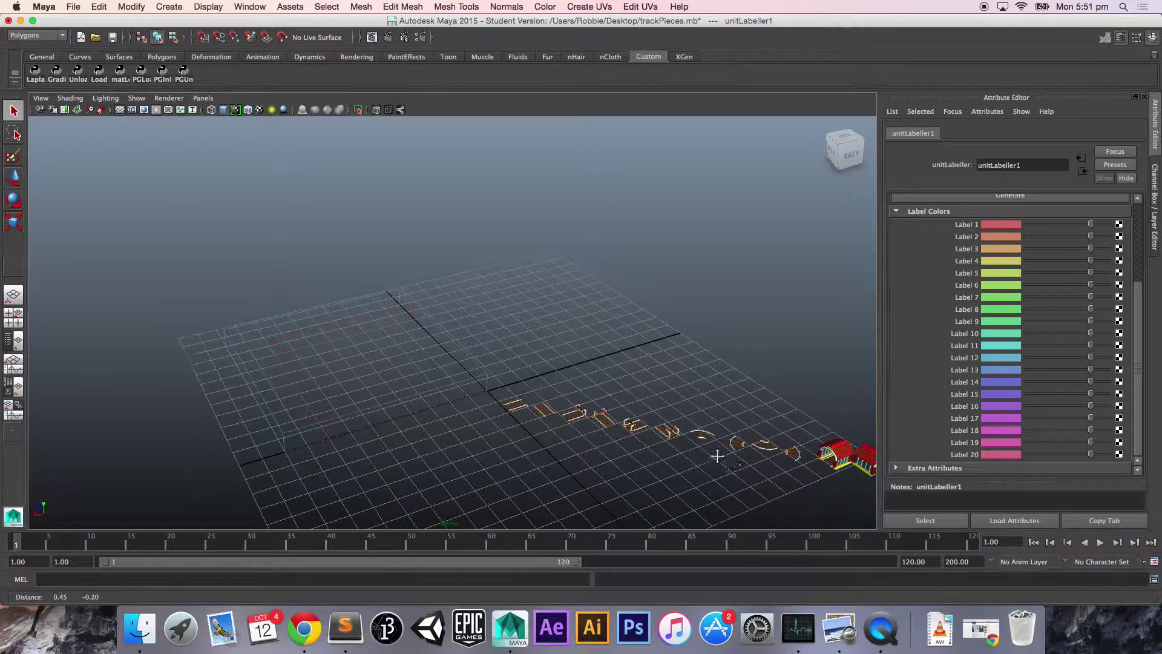
alt+drag(707, 453, 645, 384)
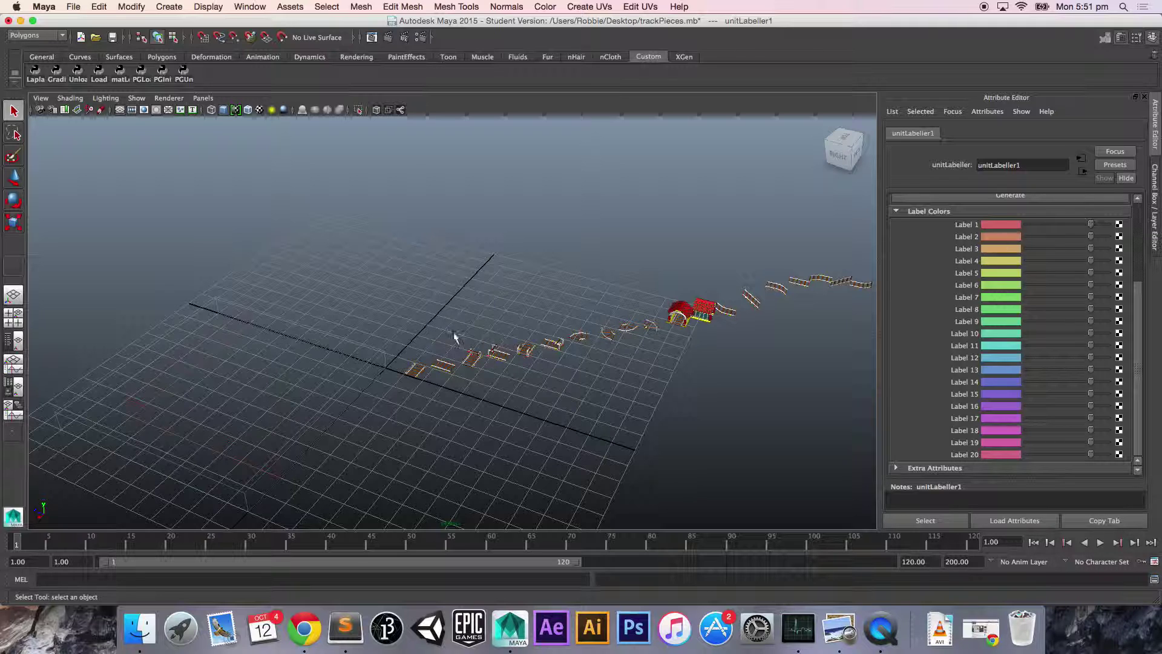
scroll(994, 347, up, 3)
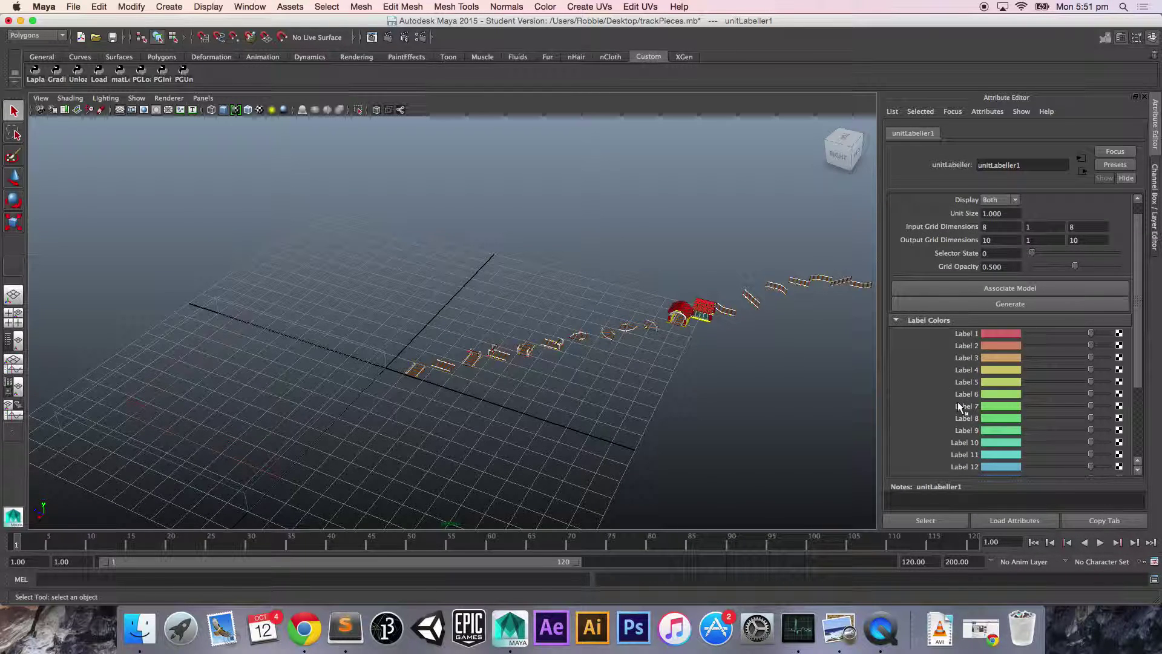
click(417, 371)
click(449, 367)
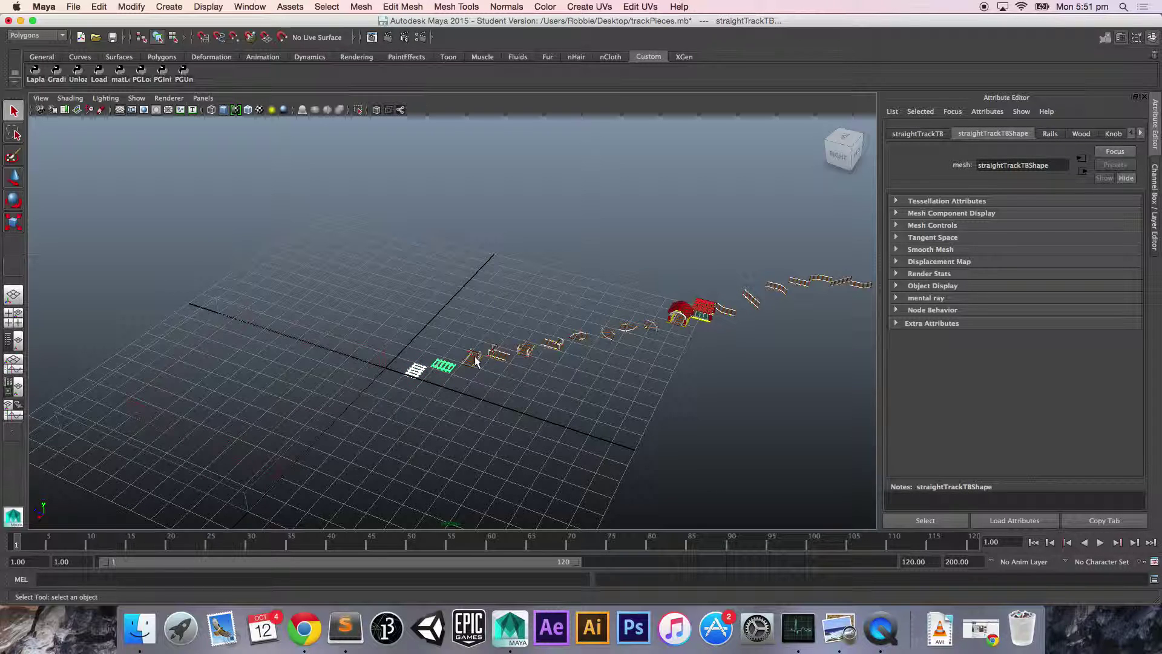
click(474, 359)
click(499, 353)
click(526, 348)
click(558, 342)
click(579, 337)
click(606, 332)
click(627, 328)
click(655, 326)
click(679, 319)
click(709, 313)
click(727, 312)
click(752, 299)
click(778, 288)
click(799, 282)
click(820, 278)
click(841, 281)
click(859, 286)
mouse_move(829, 359)
alt+middle_down()
mouse_move(713, 369)
mouse_move(840, 366)
alt+middle_up()
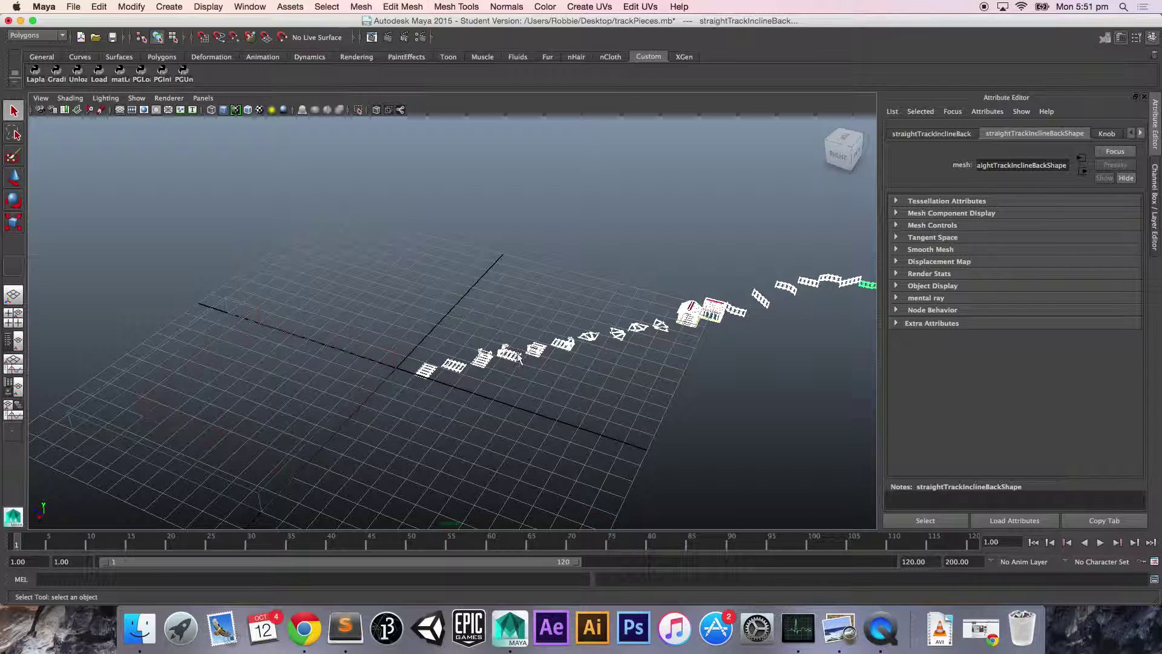
click(391, 354)
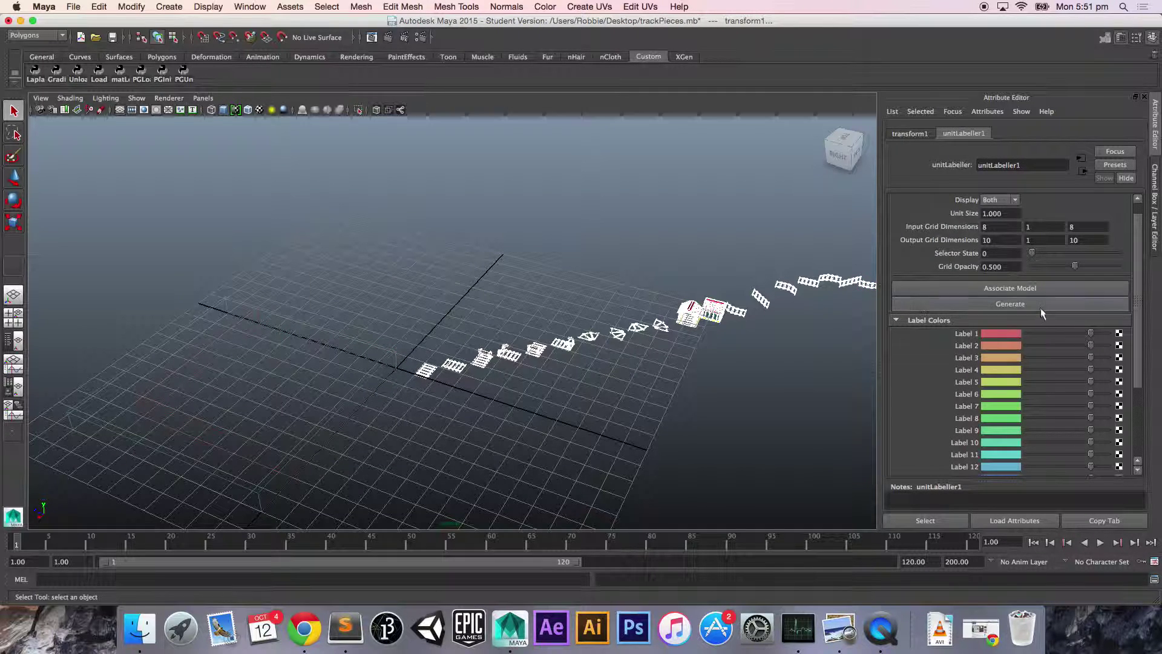
click(1030, 289)
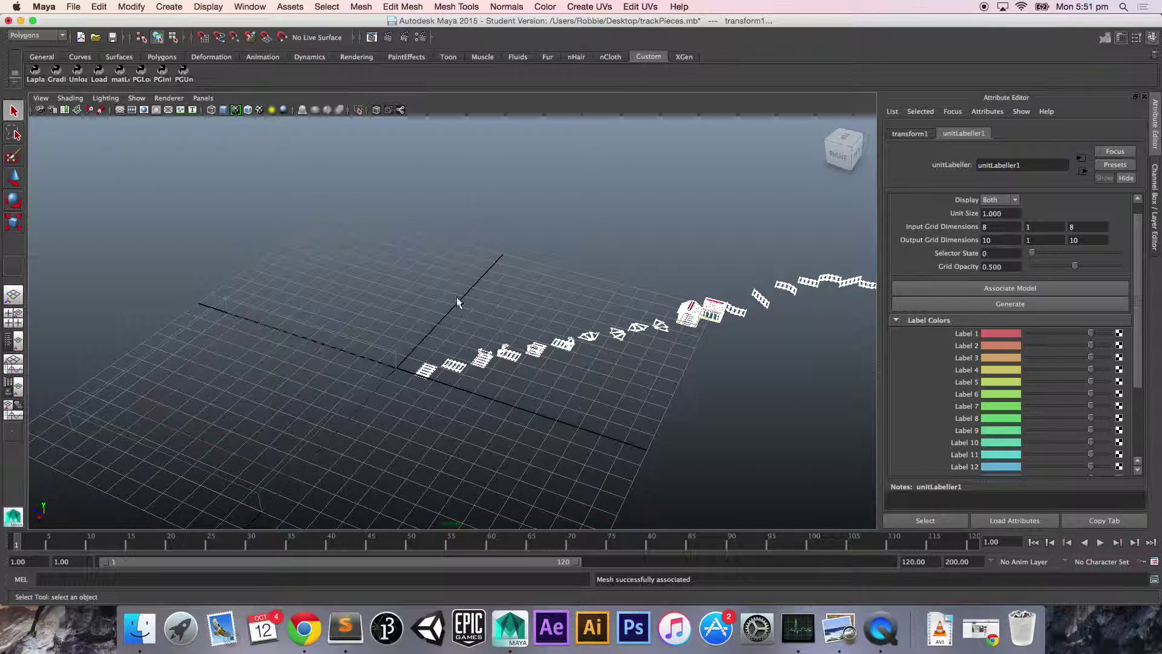
click(408, 359)
Open the Node Editor for the unitLabeller node and graph its input connections.
click(394, 350)
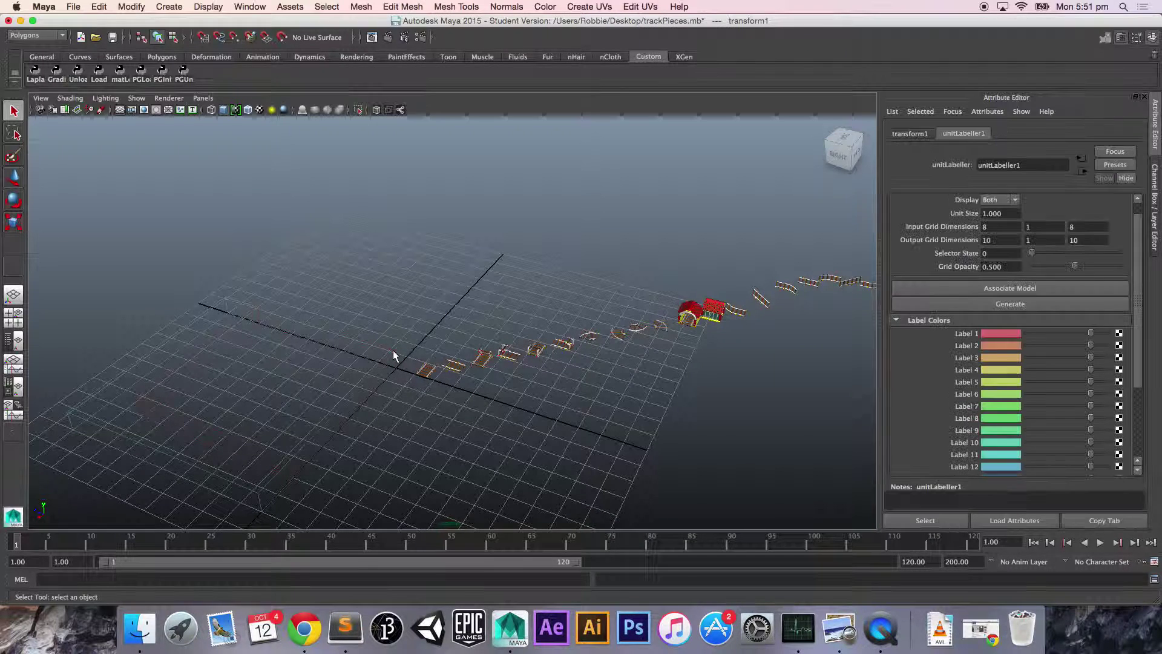
click(257, 7)
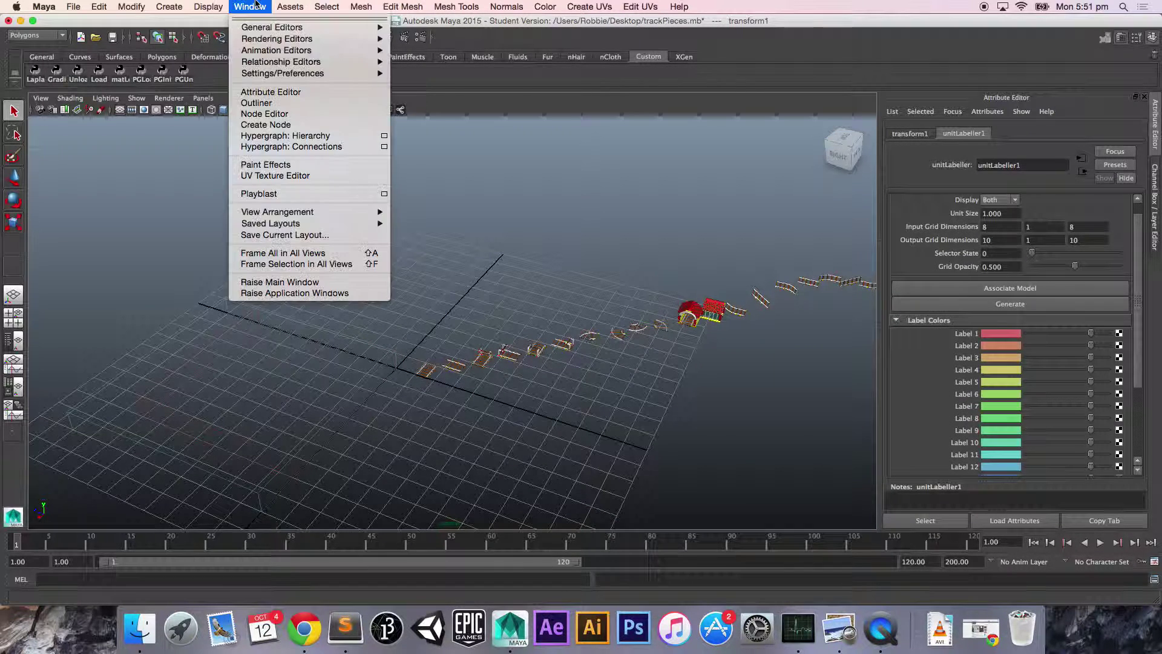
click(281, 115)
click(587, 311)
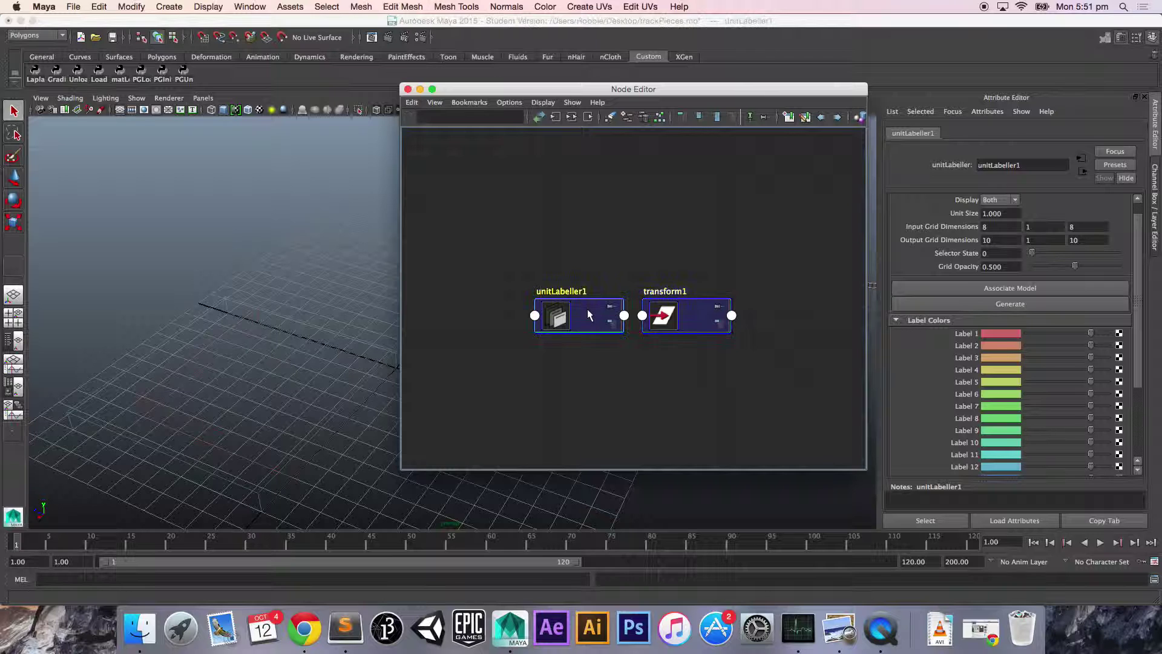
click(573, 117)
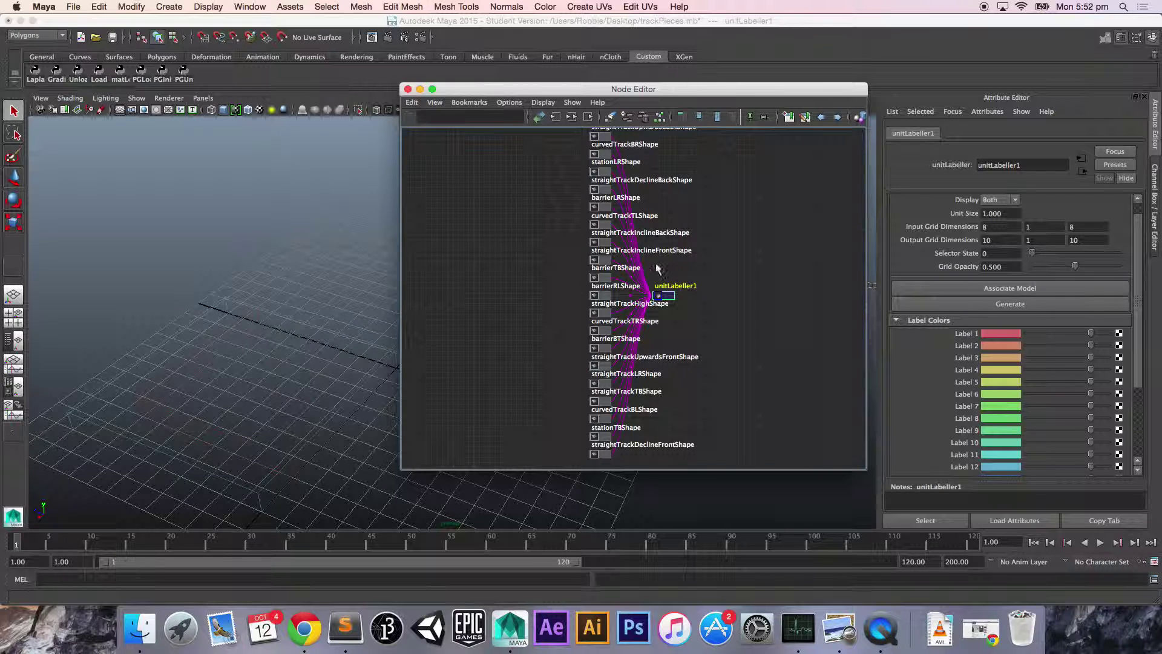
Examine the piece shapes connected to unitLabeller1 in the node graph and close the Node Editor.
scroll(710, 288, up, 5)
scroll(709, 286, up, 3)
scroll(521, 299, down, 1)
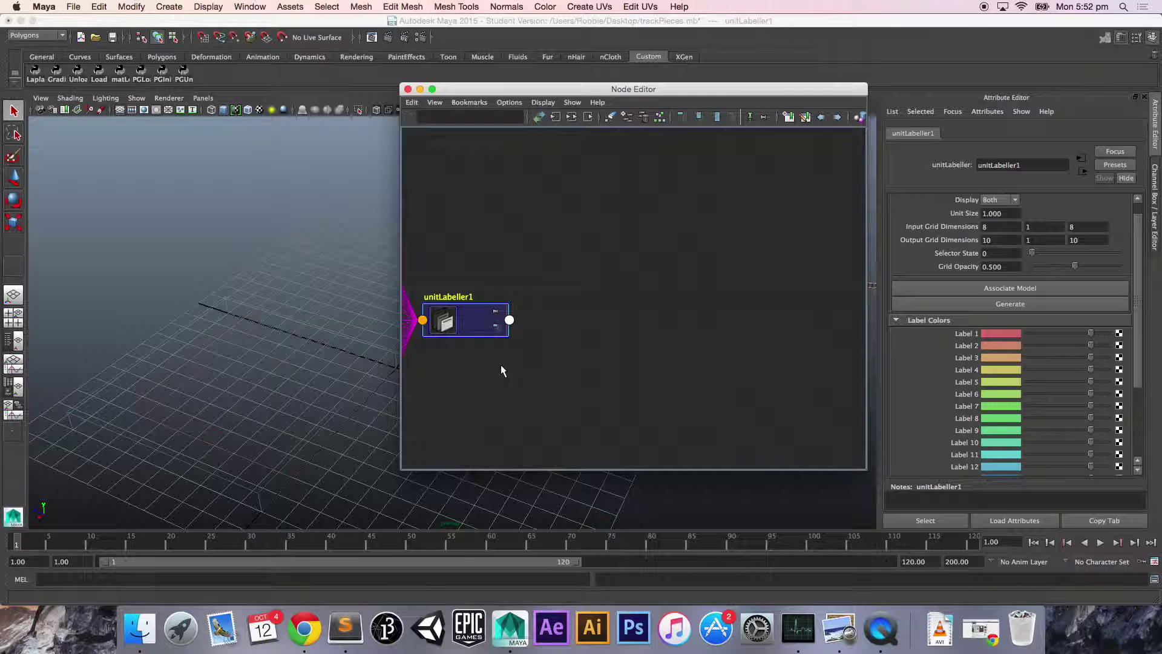
scroll(500, 365, down, 3)
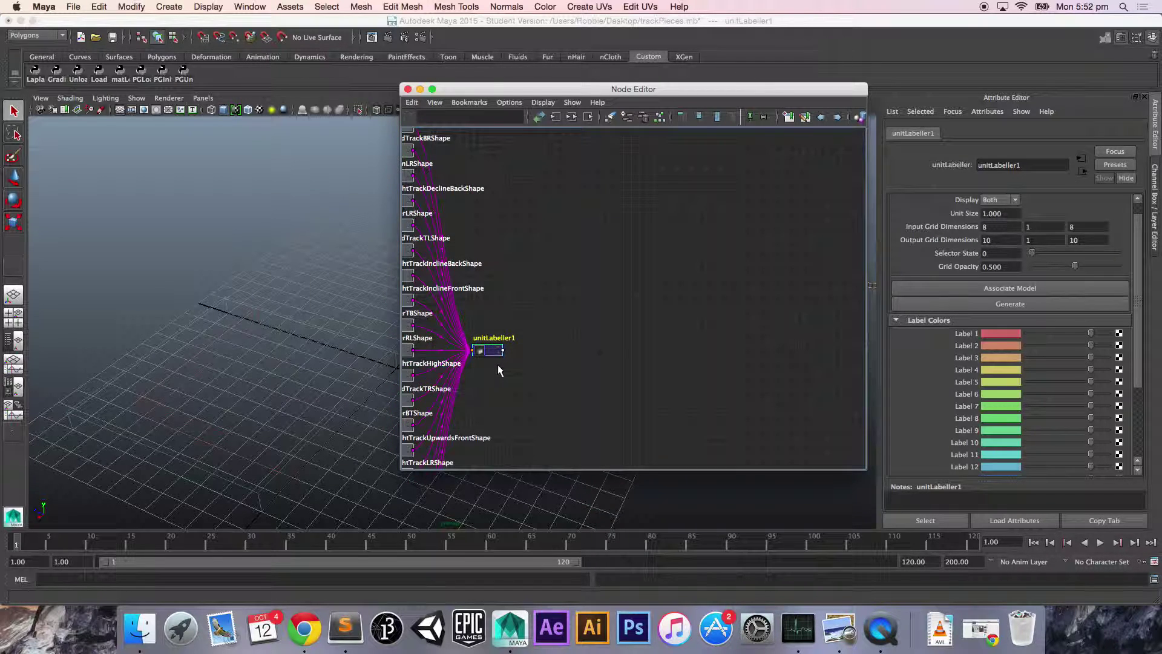
scroll(497, 364, down, 1)
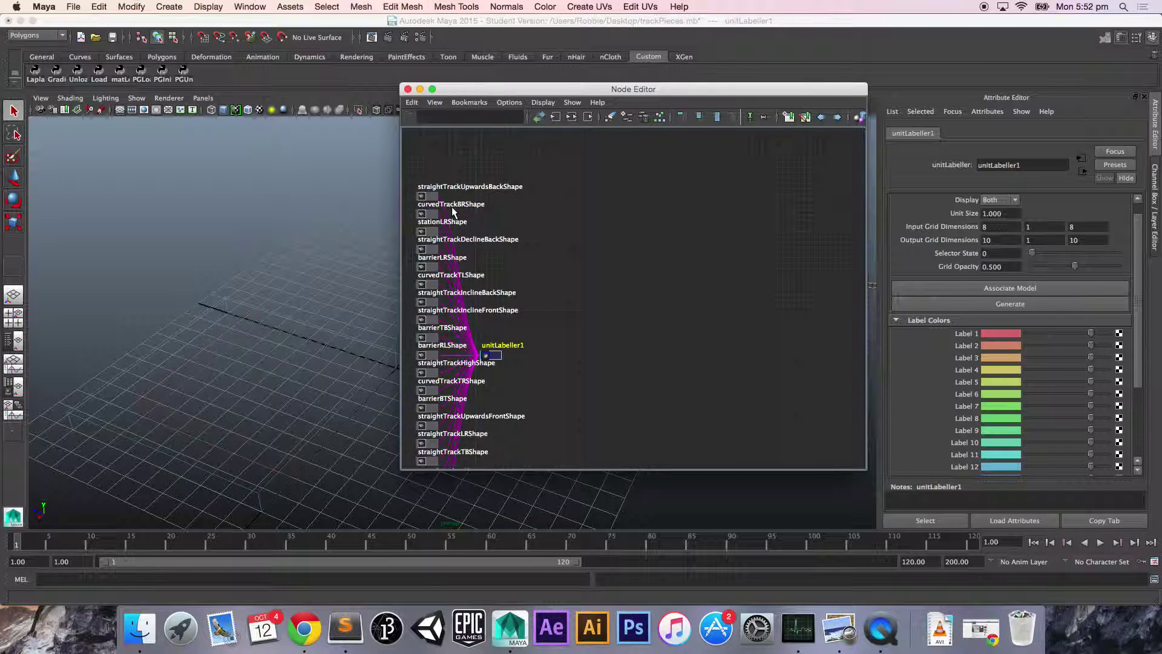
click(407, 89)
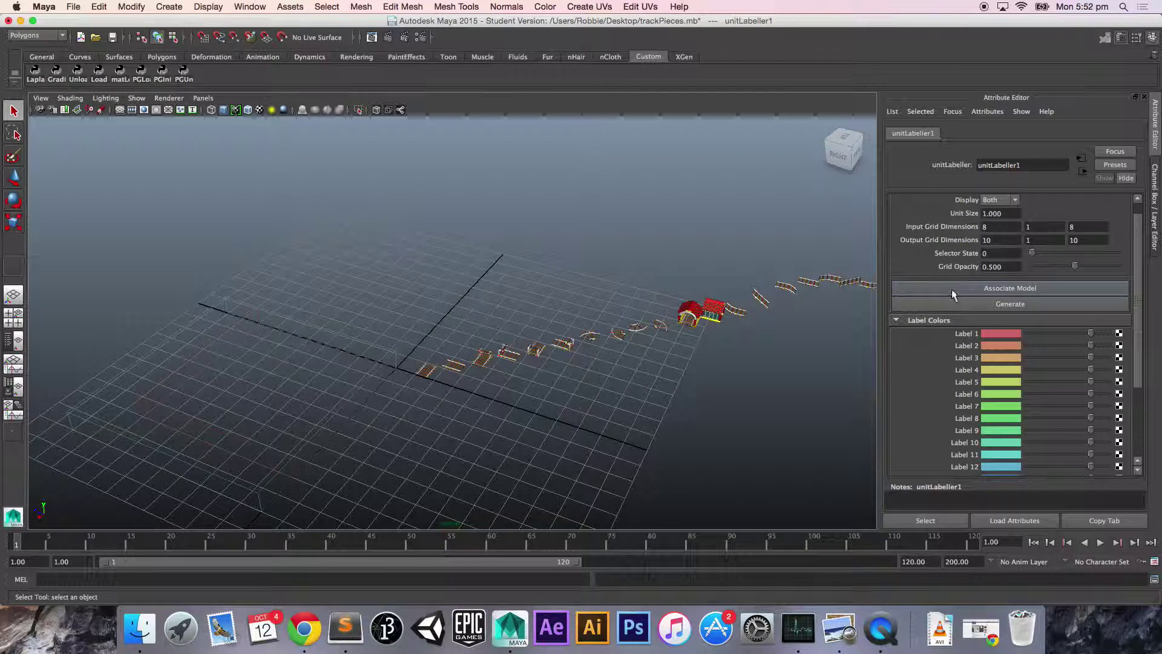
Select the unitLabeller node in the perspective view and activate the Show Manipulator Tool for it.
click(390, 358)
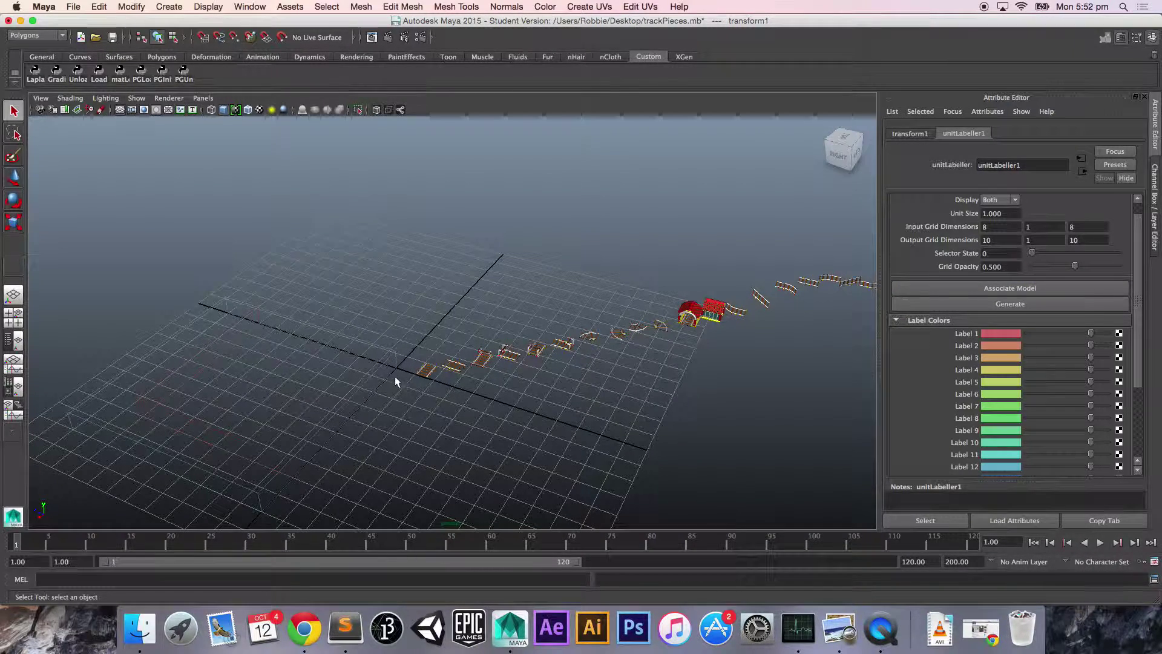
alt+drag(416, 431, 448, 357)
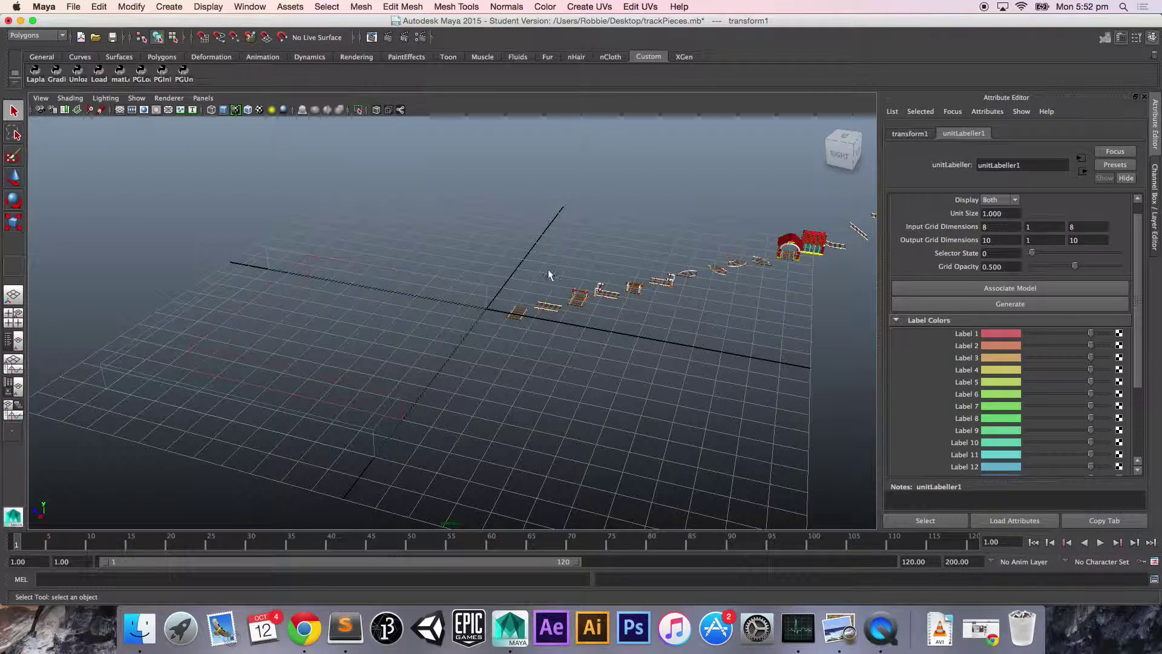
click(42, 57)
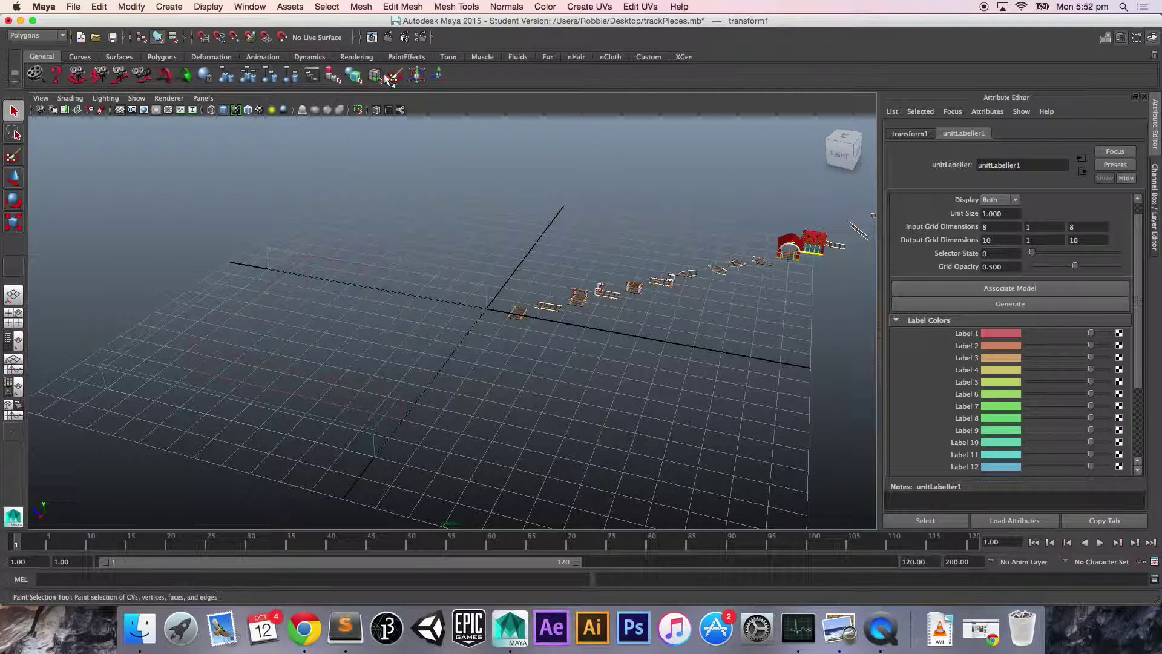
click(440, 75)
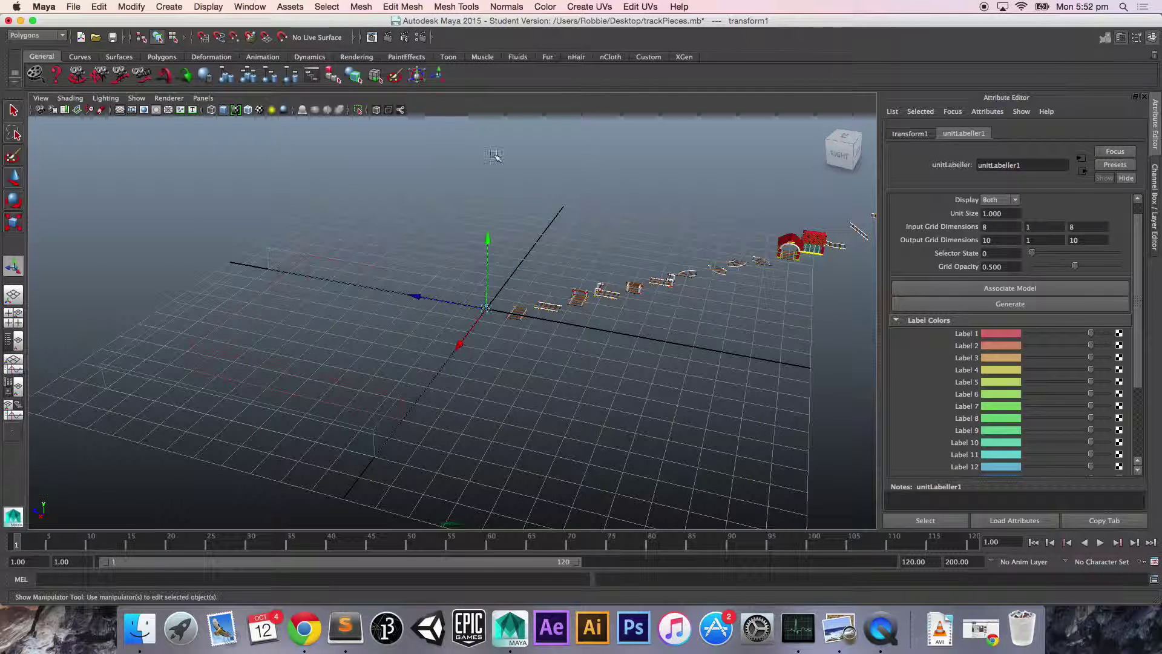
scroll(488, 247, up, 2)
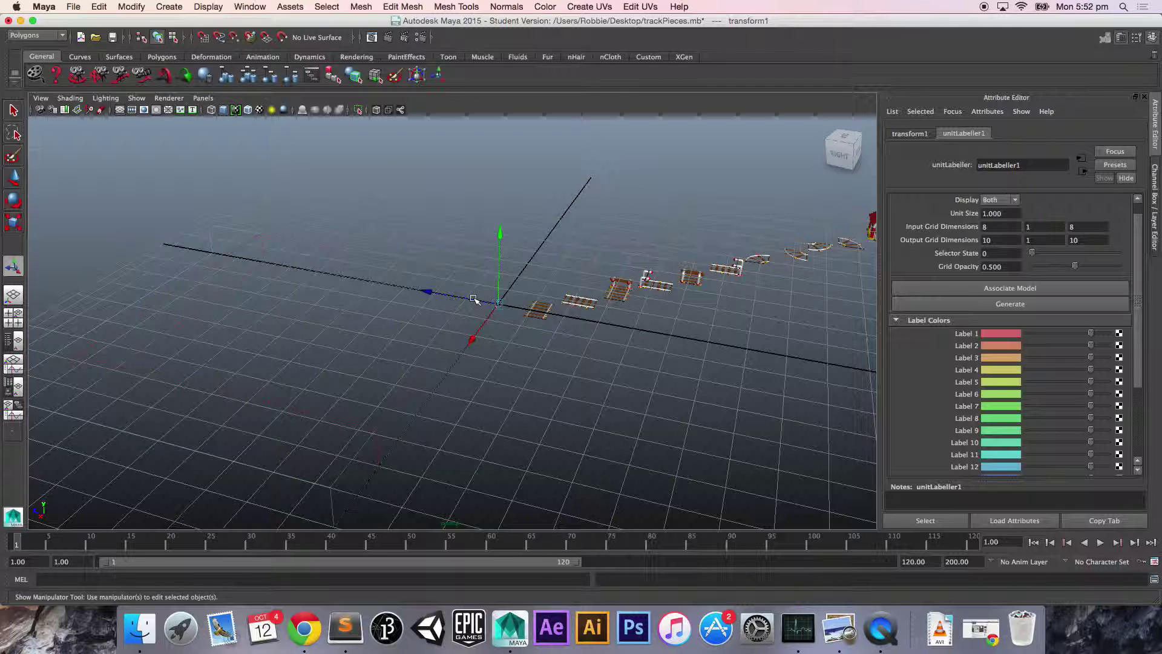
Move the labeller's selector to the input grid cell beside the origin and switch its Selector State to 1.
drag(474, 299, 449, 301)
click(404, 329)
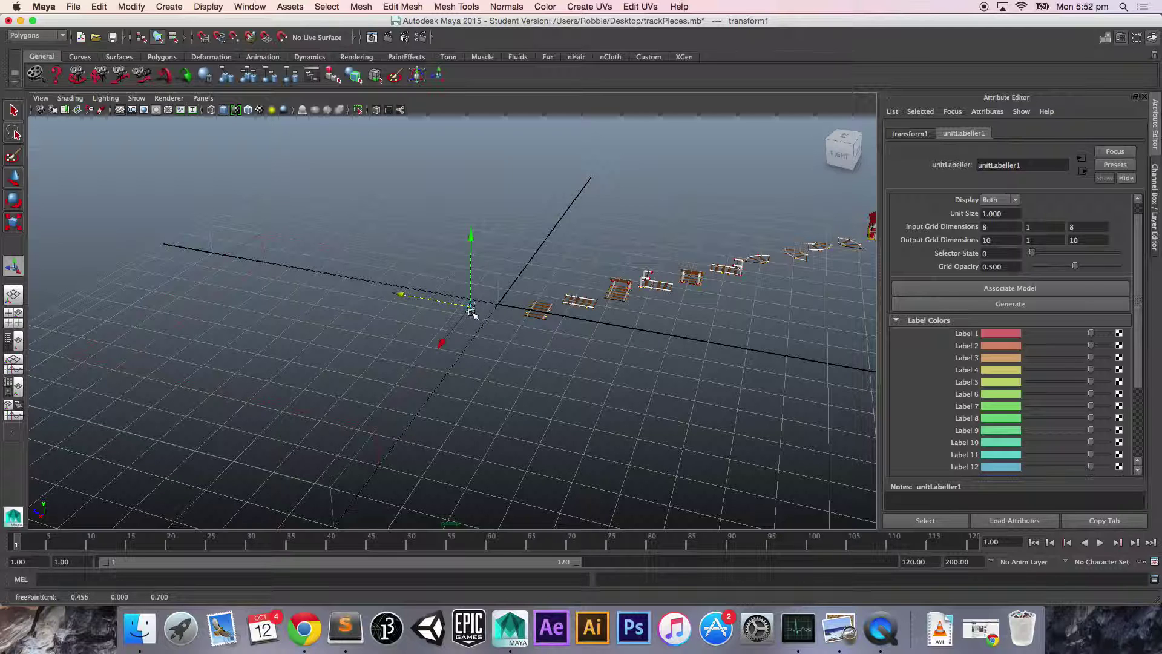
click(471, 307)
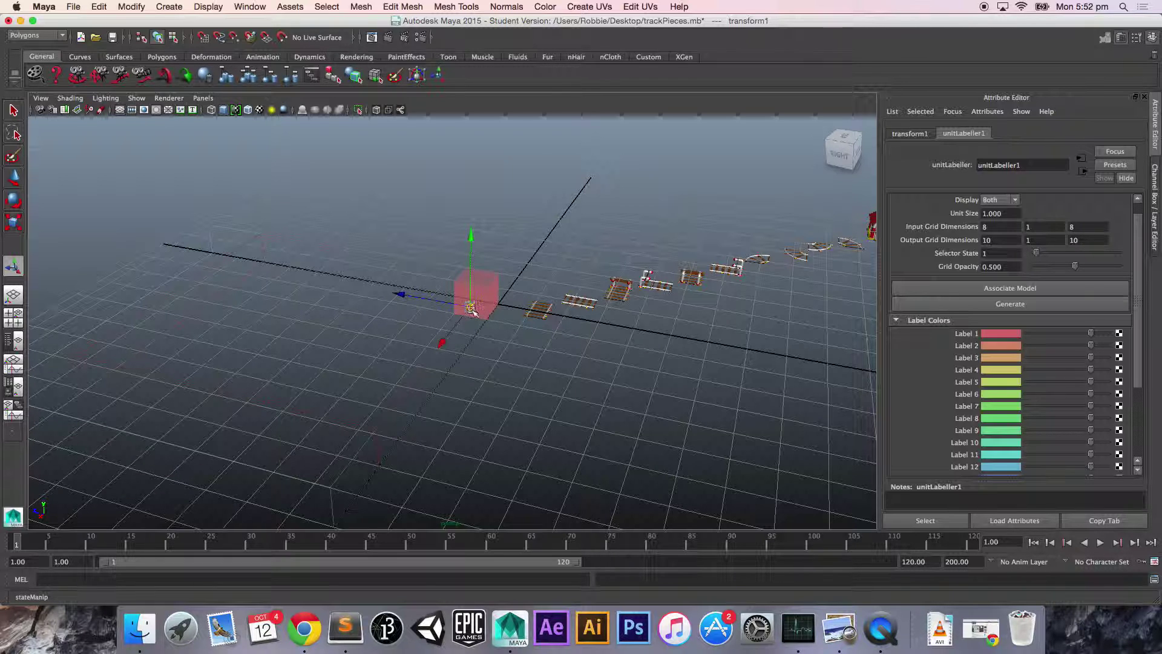
alt+drag(473, 340, 557, 366)
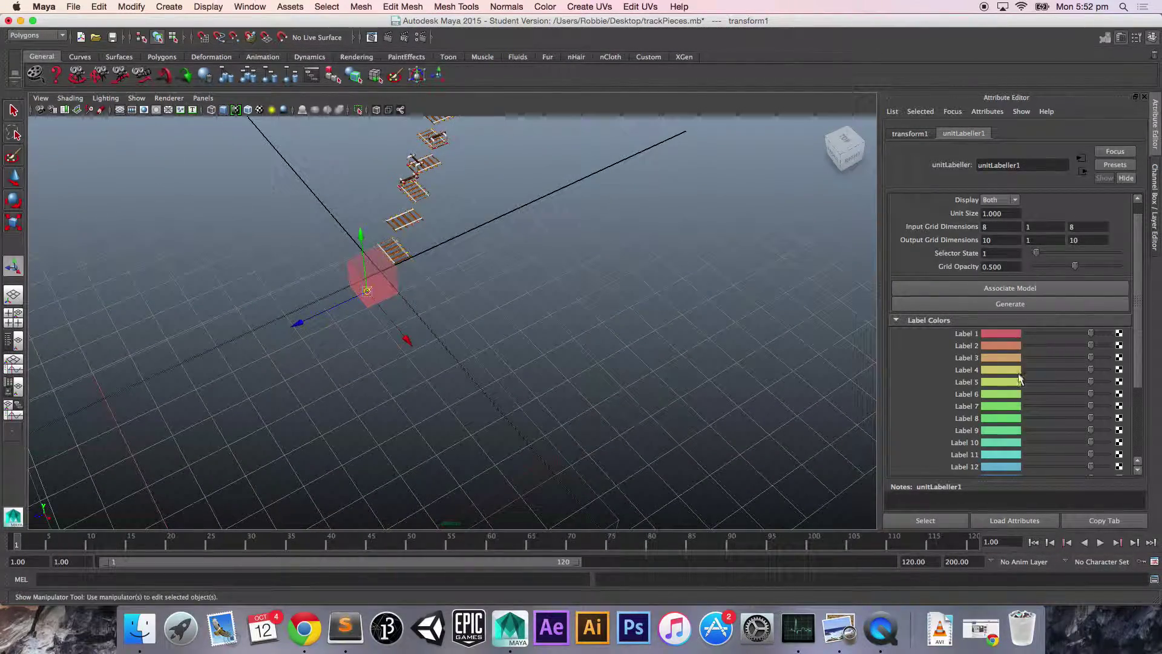
Cycle the selector at the cell beside the origin through the label states, past 11 to 0, and back to 1.
click(366, 291)
click(367, 291)
click(367, 290)
click(367, 290)
click(367, 291)
click(367, 290)
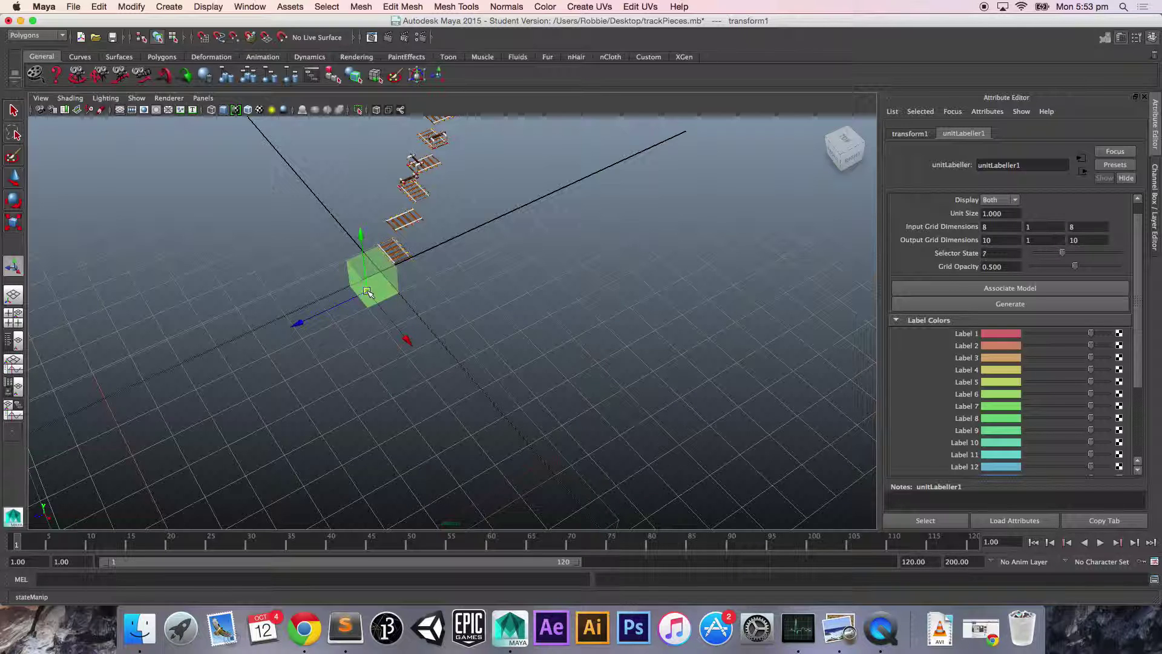
click(367, 290)
click(367, 290)
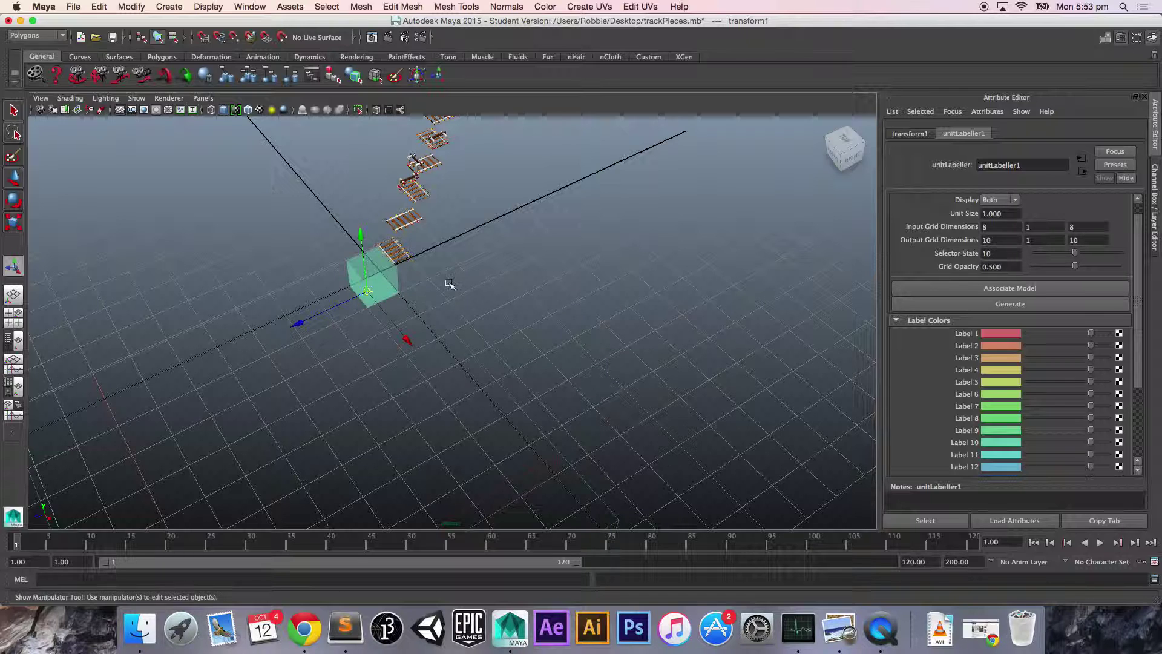
click(366, 292)
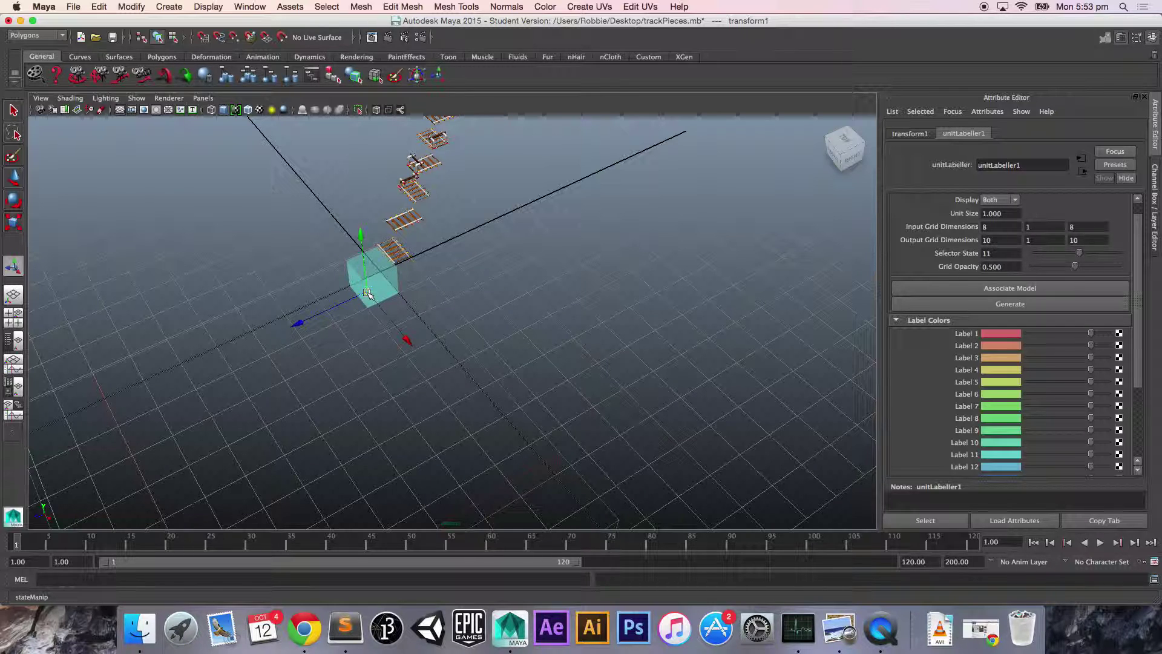
click(367, 293)
click(367, 292)
click(367, 293)
click(367, 293)
click(367, 291)
click(367, 290)
click(367, 290)
click(367, 291)
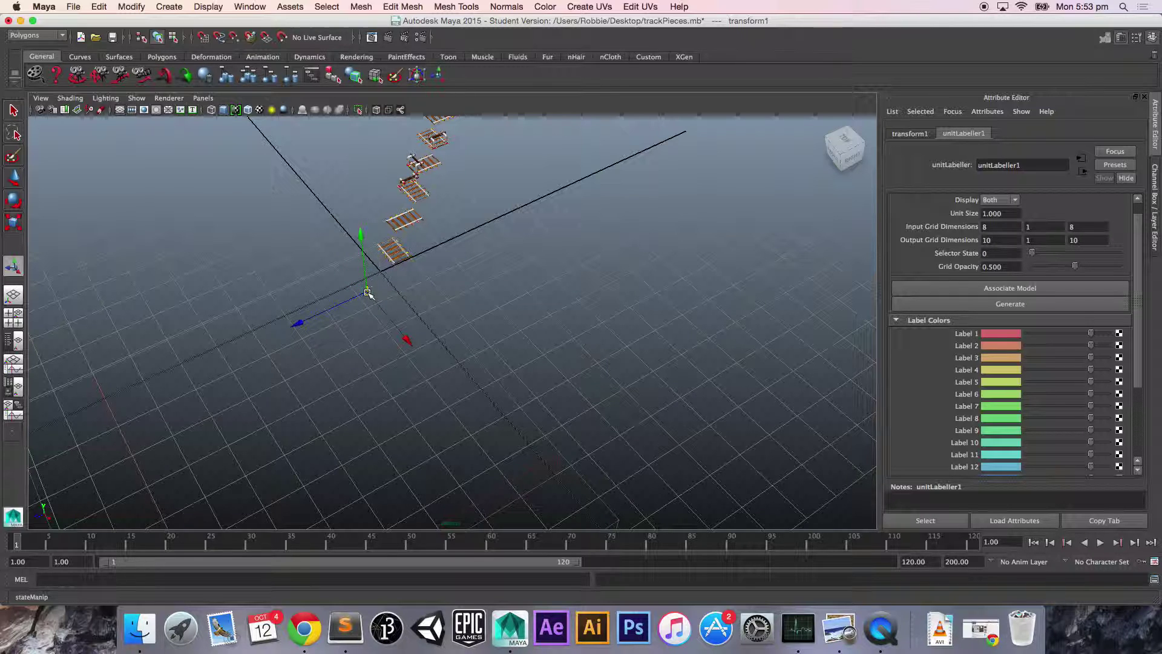
click(367, 292)
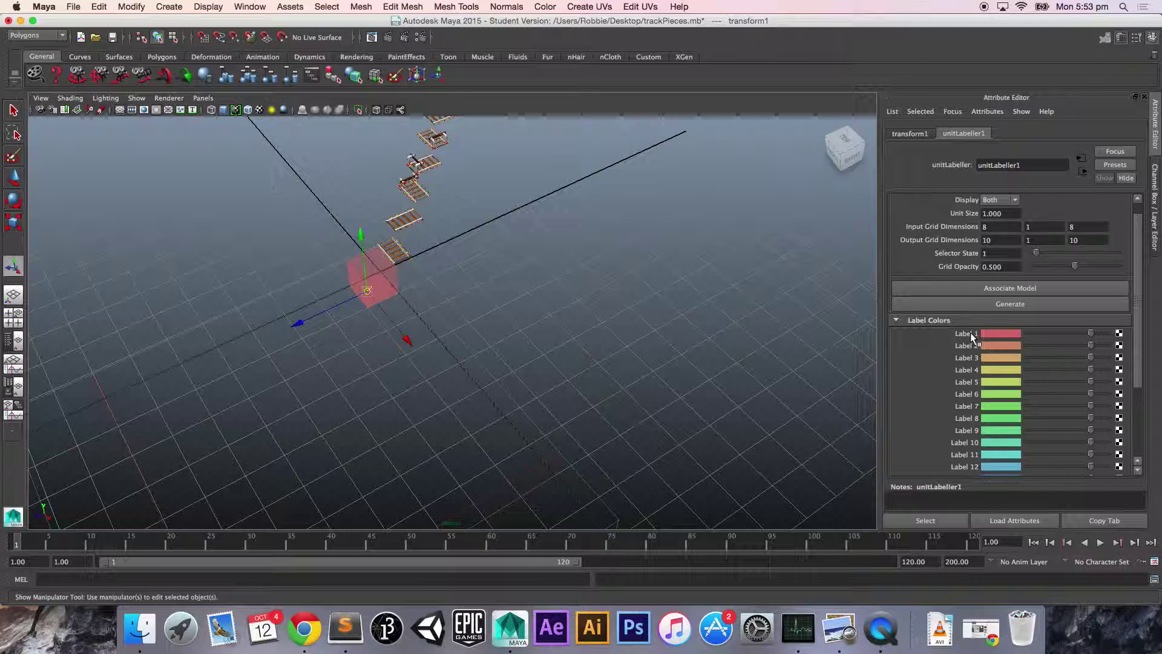
Open the colour picker for Label 1 and try out a different label colour.
alt+drag(570, 273, 570, 272)
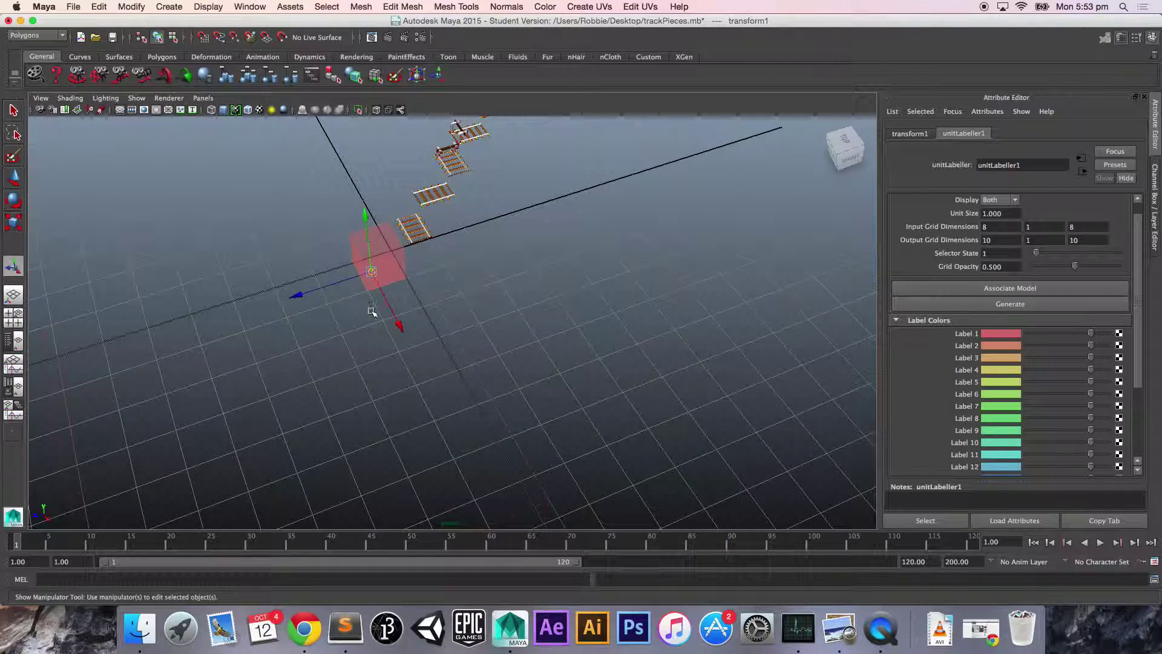
alt+drag(384, 316, 445, 325)
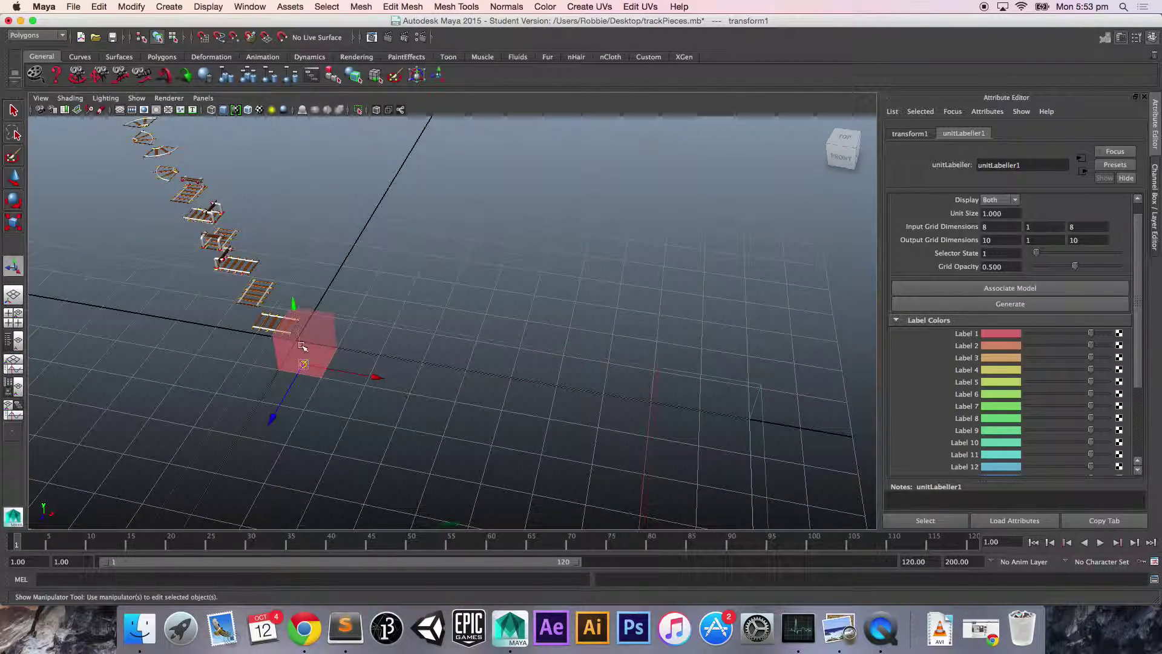
click(1008, 334)
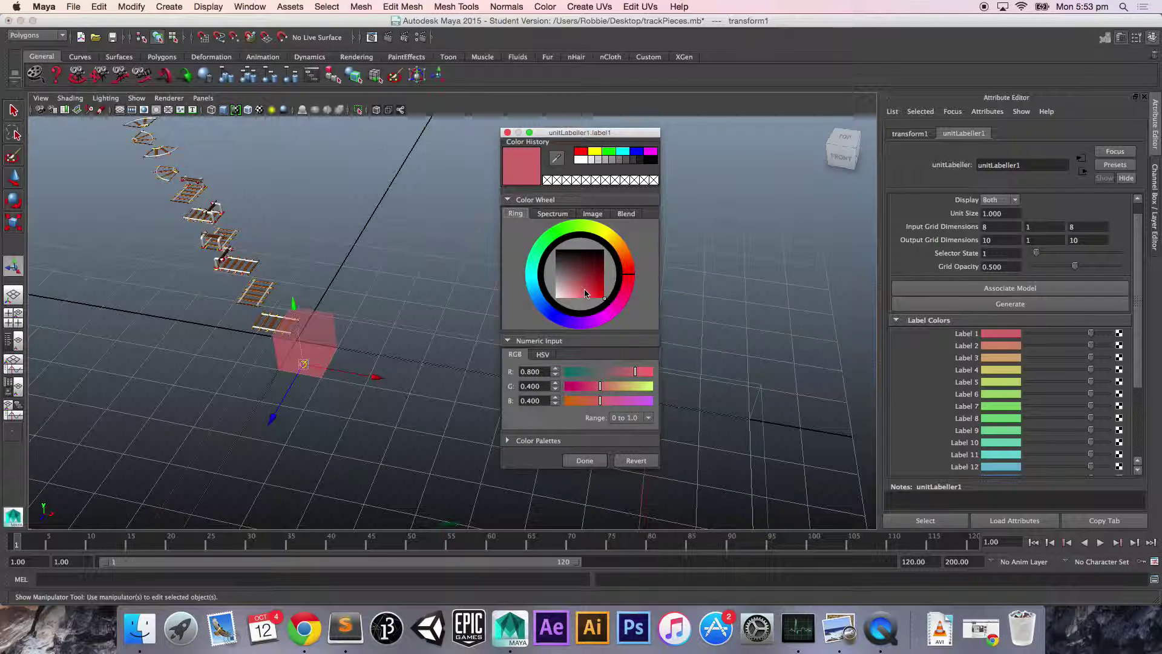
mouse_move(560, 296)
mouse_down()
mouse_move(511, 317)
mouse_move(687, 330)
mouse_up()
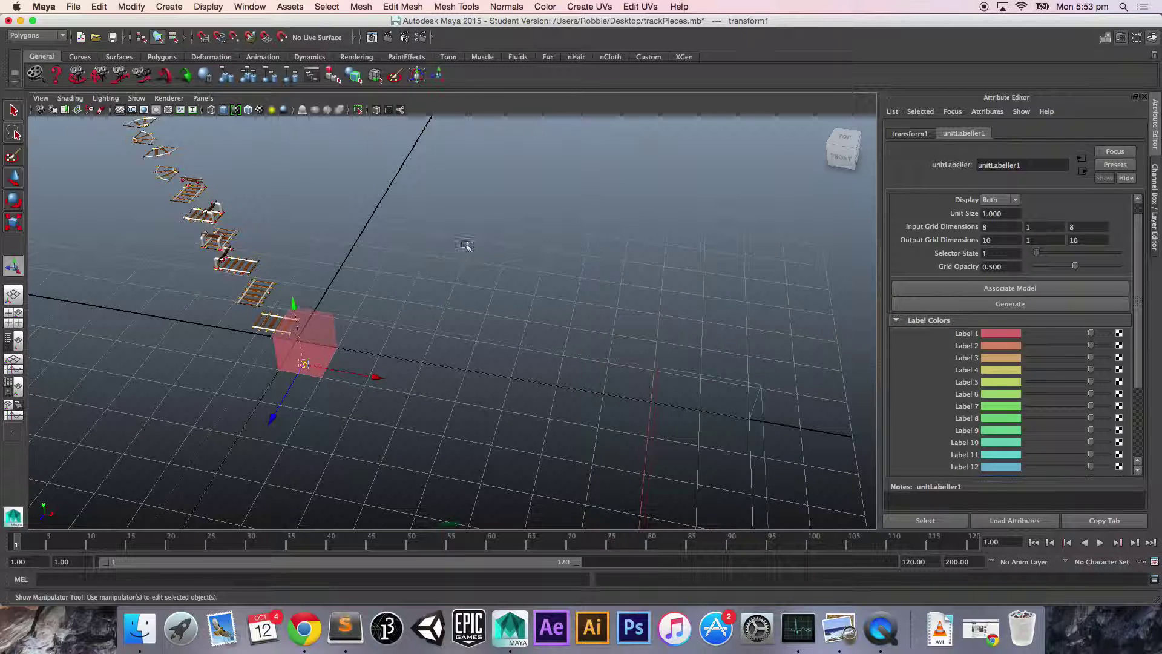
Move the selector one cell along the Z axis and return it to the cell beside the origin.
alt+drag(477, 282, 383, 303)
drag(353, 257, 334, 260)
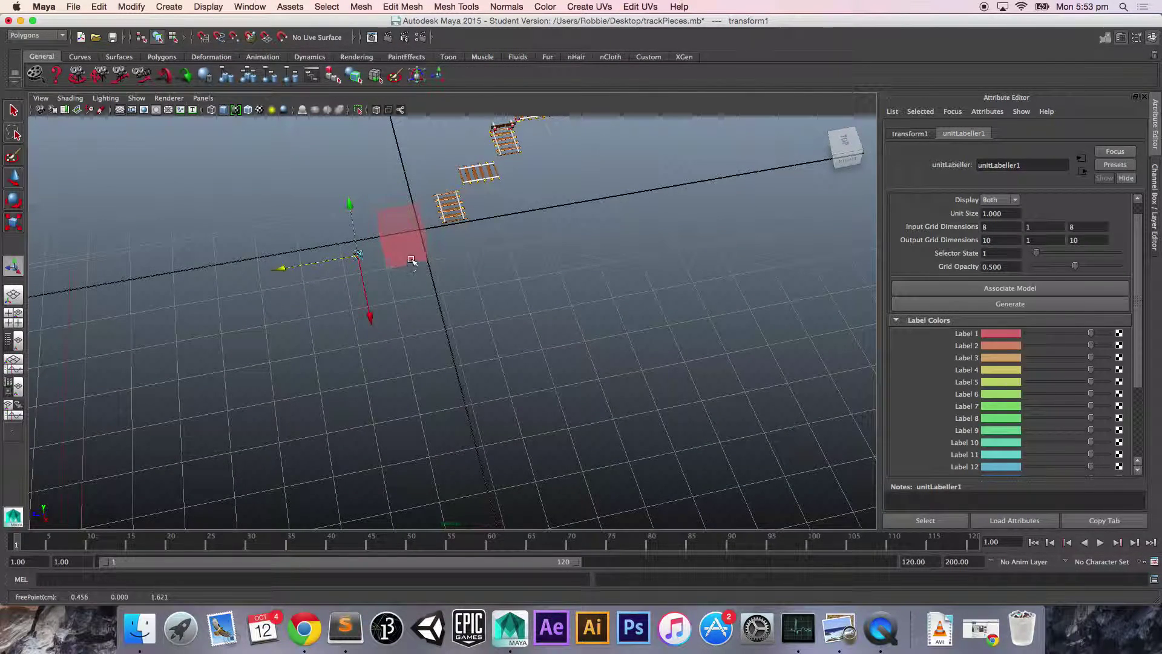
alt+middle_drag(495, 254, 465, 360)
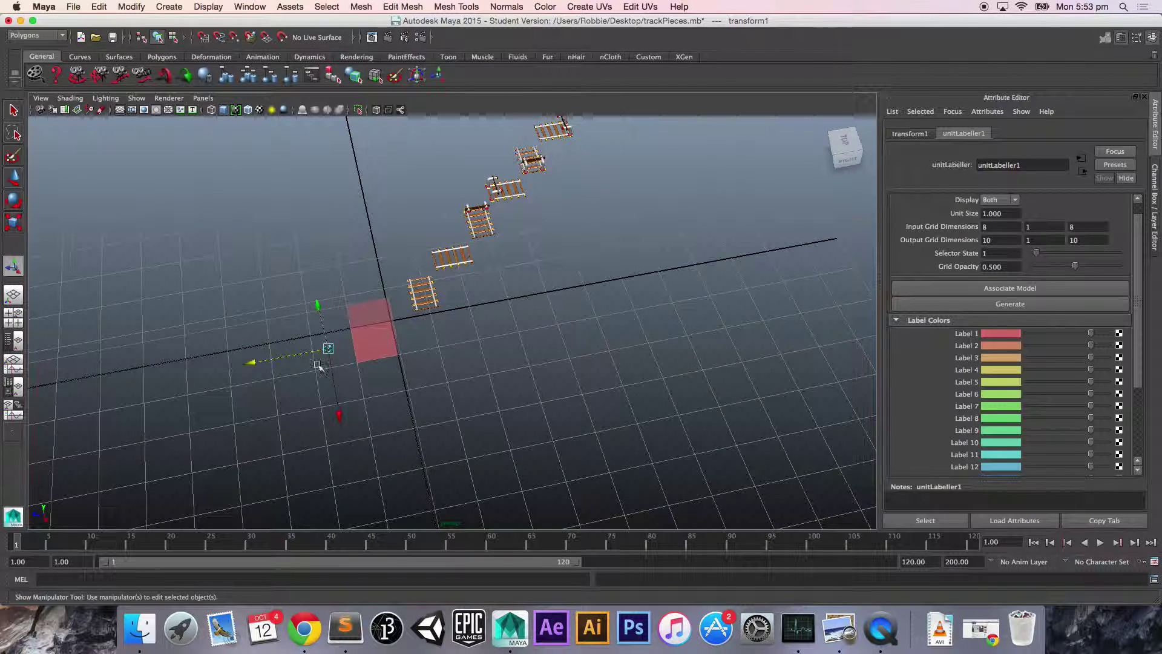
drag(312, 350, 345, 345)
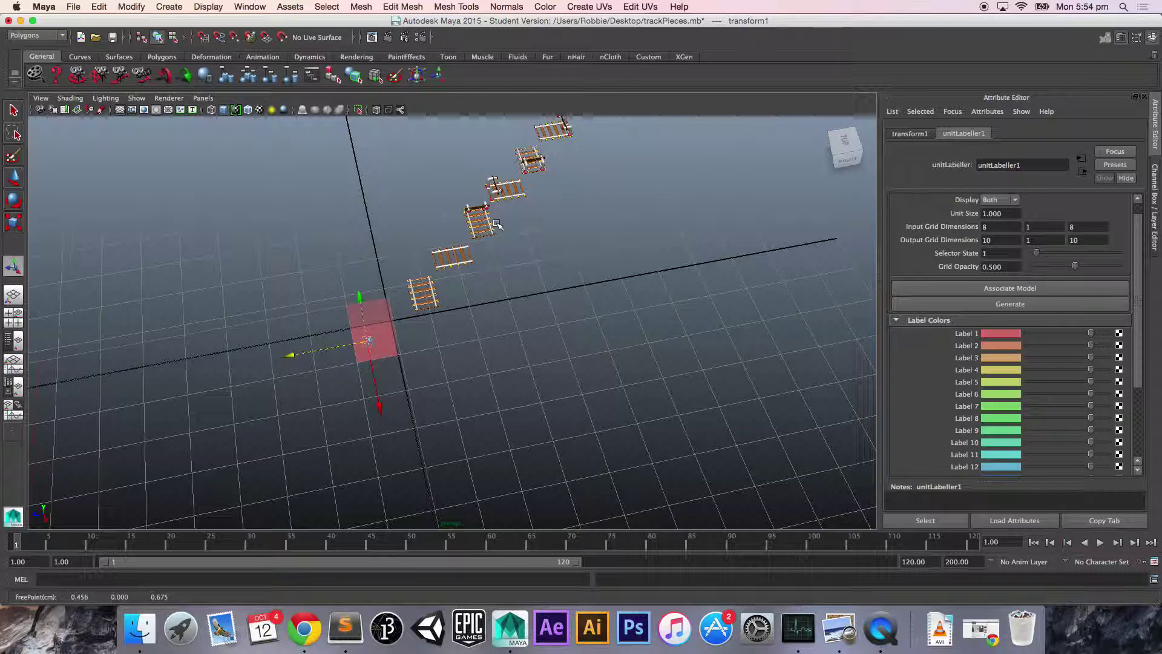
Label the cell beside the origin with state 3 and the next cell along the X axis with state 1.
click(366, 343)
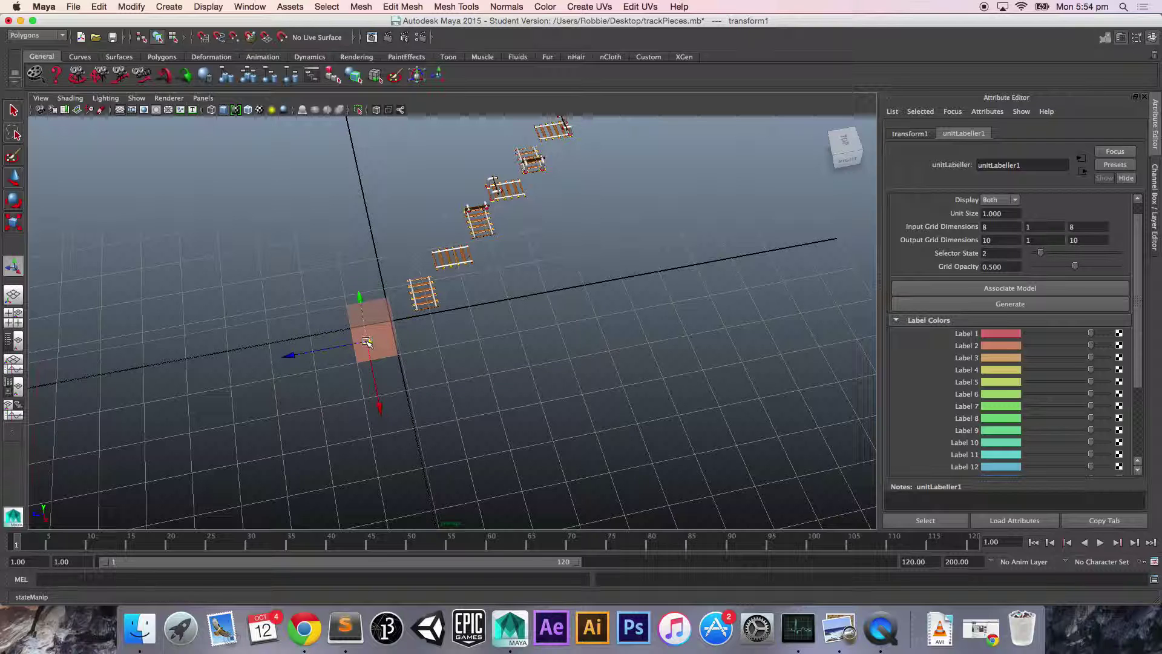
click(366, 343)
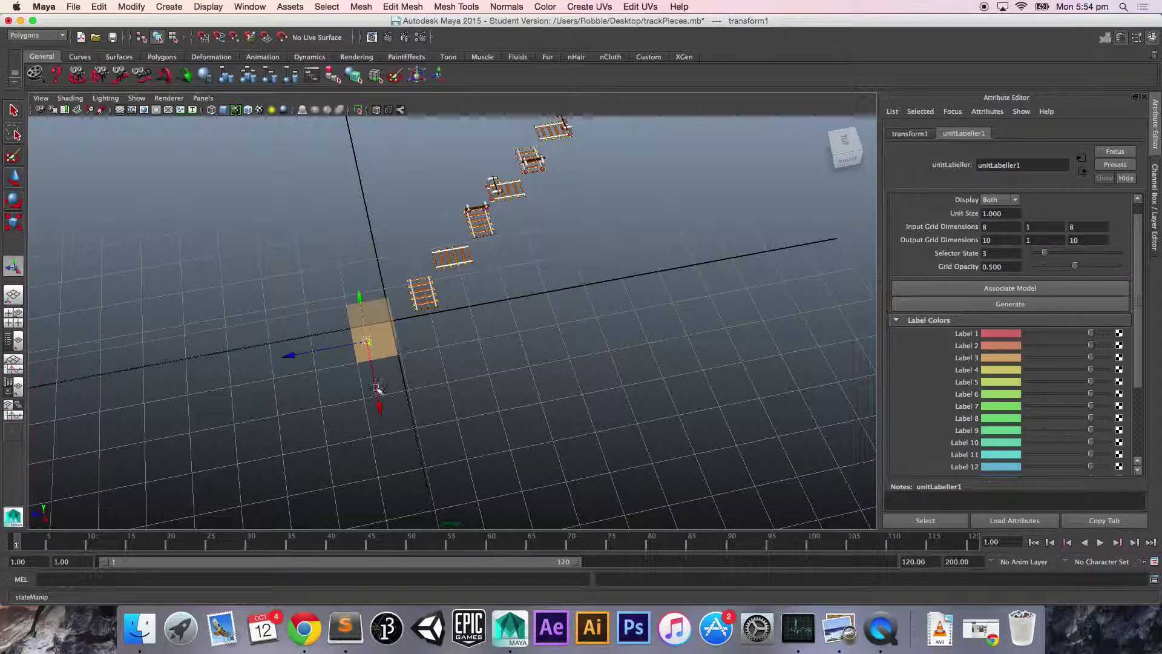
drag(376, 394, 379, 424)
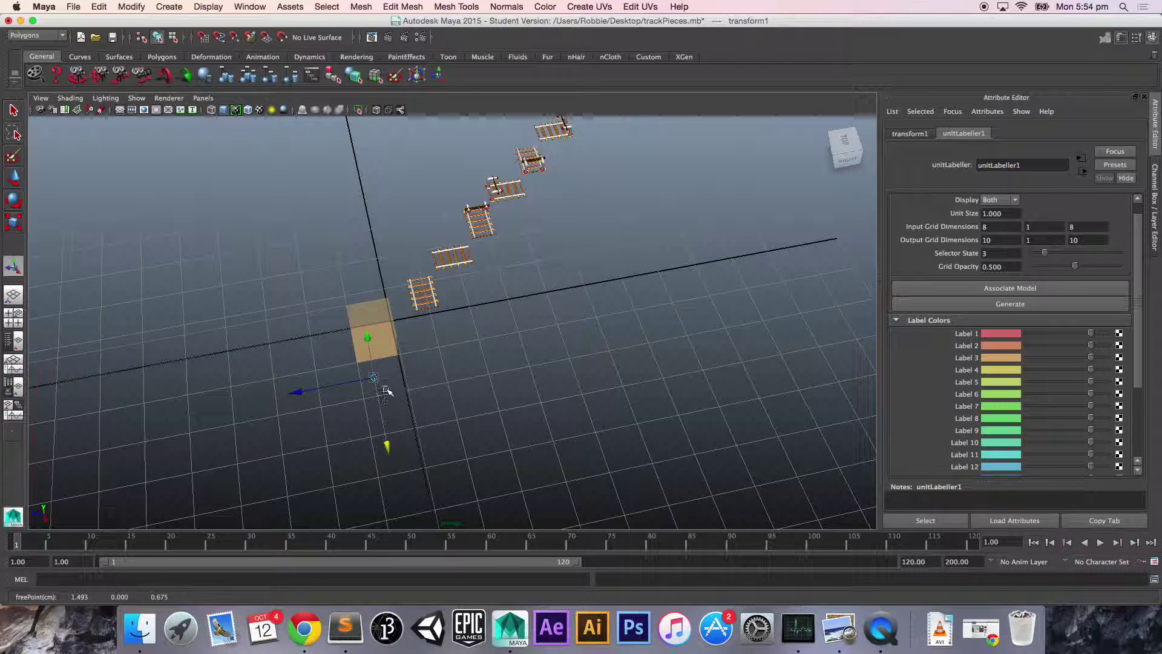
drag(1044, 252, 972, 253)
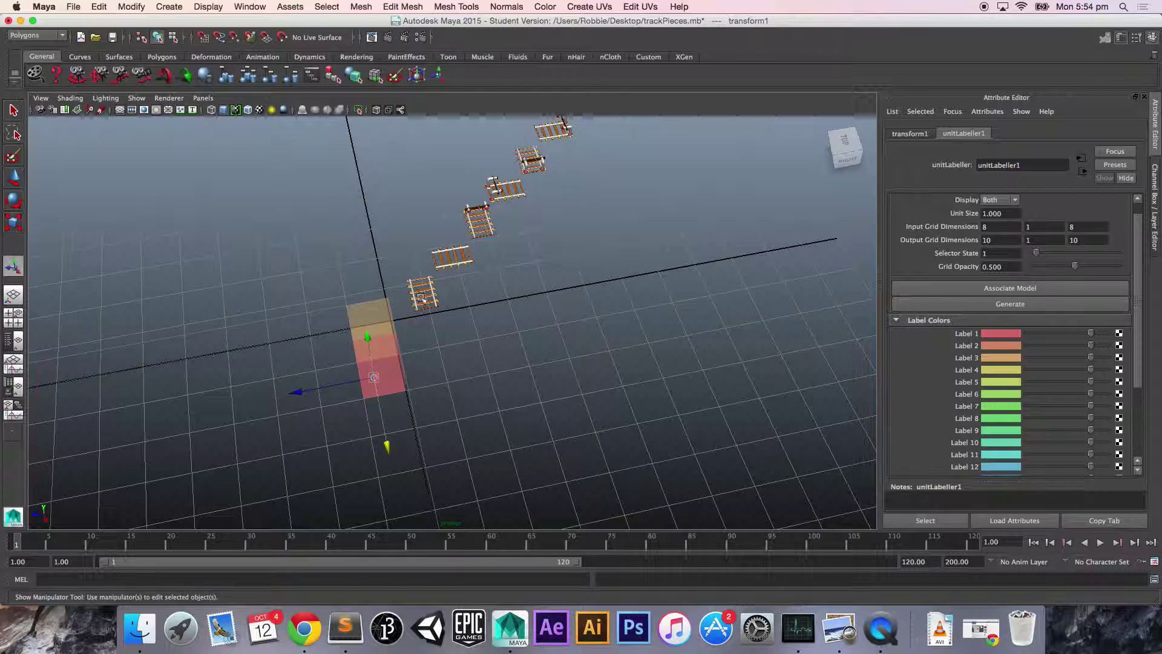
Move the selector to the third cell along the X axis and set its Selector State to 11.
alt+drag(605, 278, 484, 466)
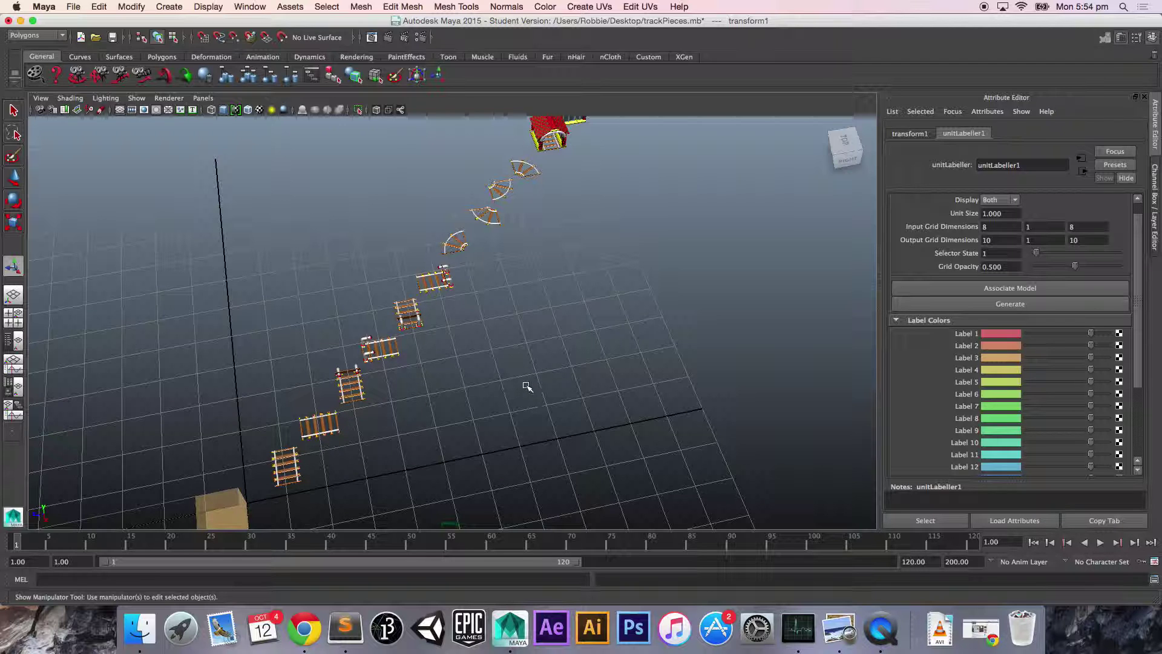
alt+middle_drag(526, 389, 581, 277)
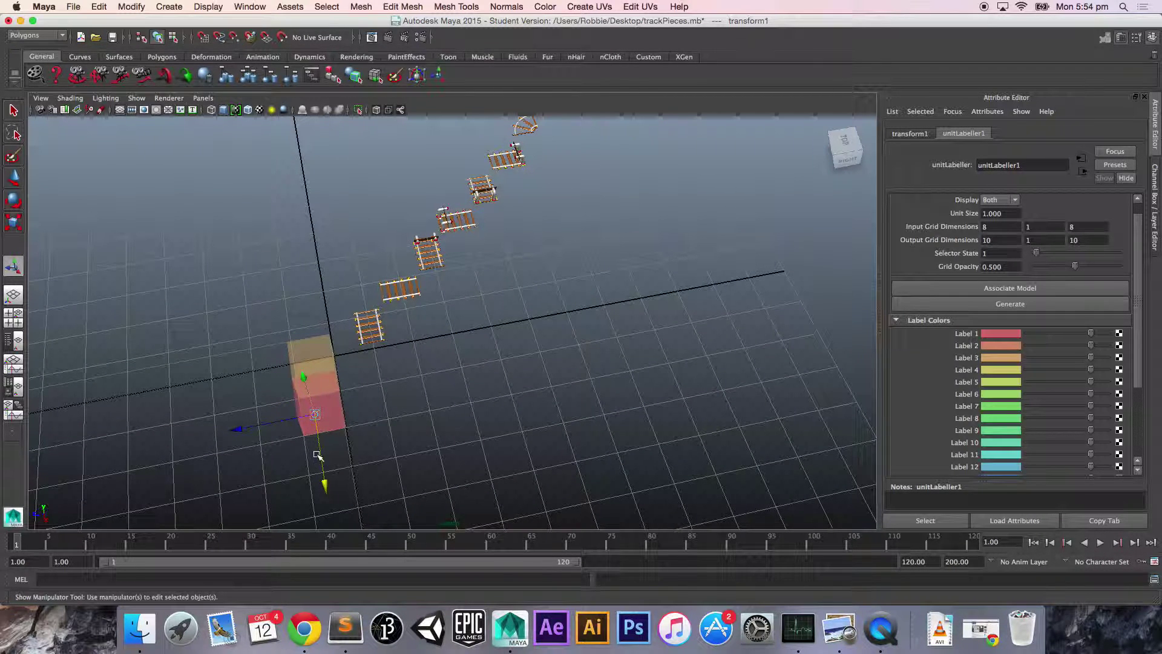
drag(318, 455, 329, 520)
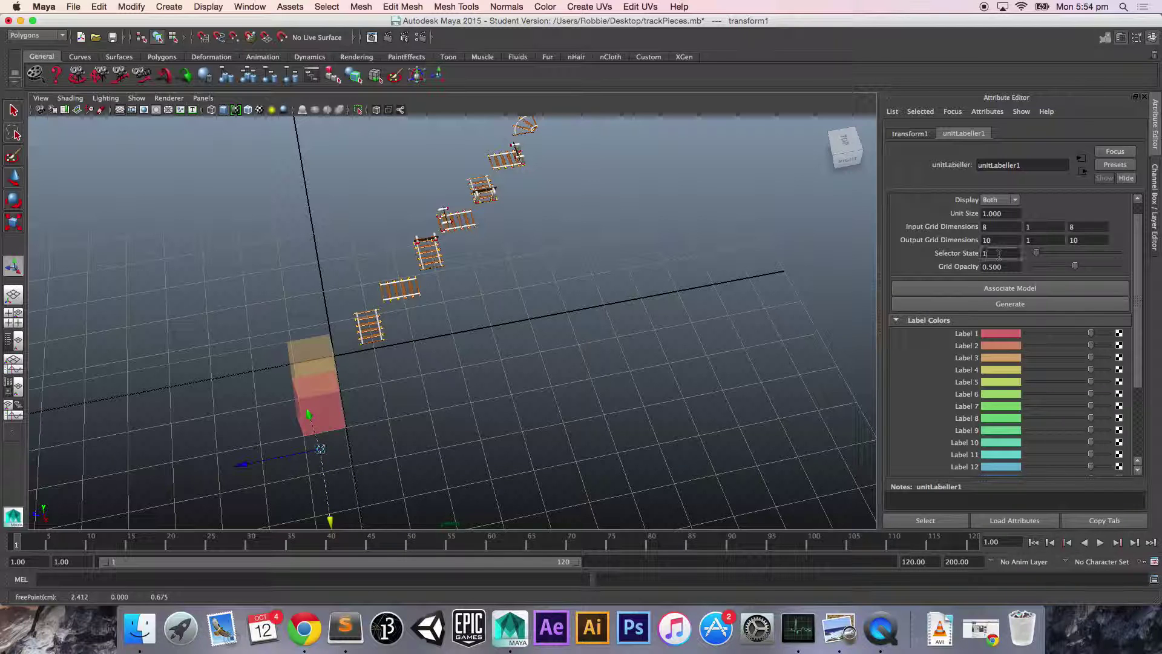
text(1)
key(Return)
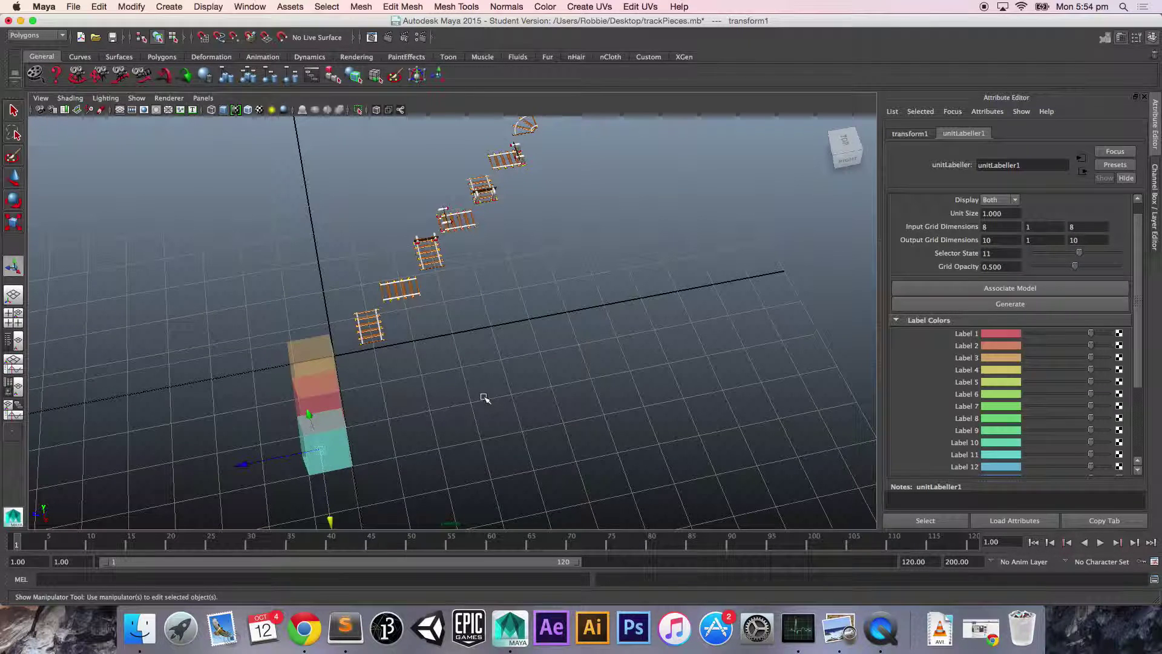
Move the selector to the fourth cell in the row and set its Selector State to 1.
alt+drag(482, 394, 483, 263)
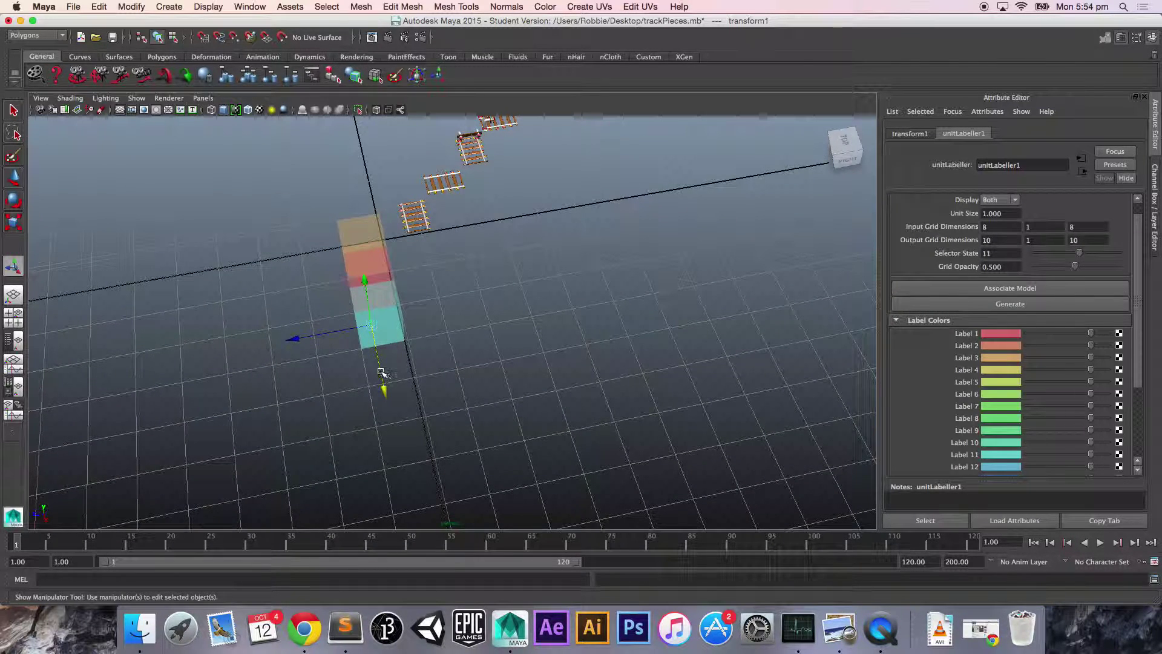
drag(387, 380, 391, 415)
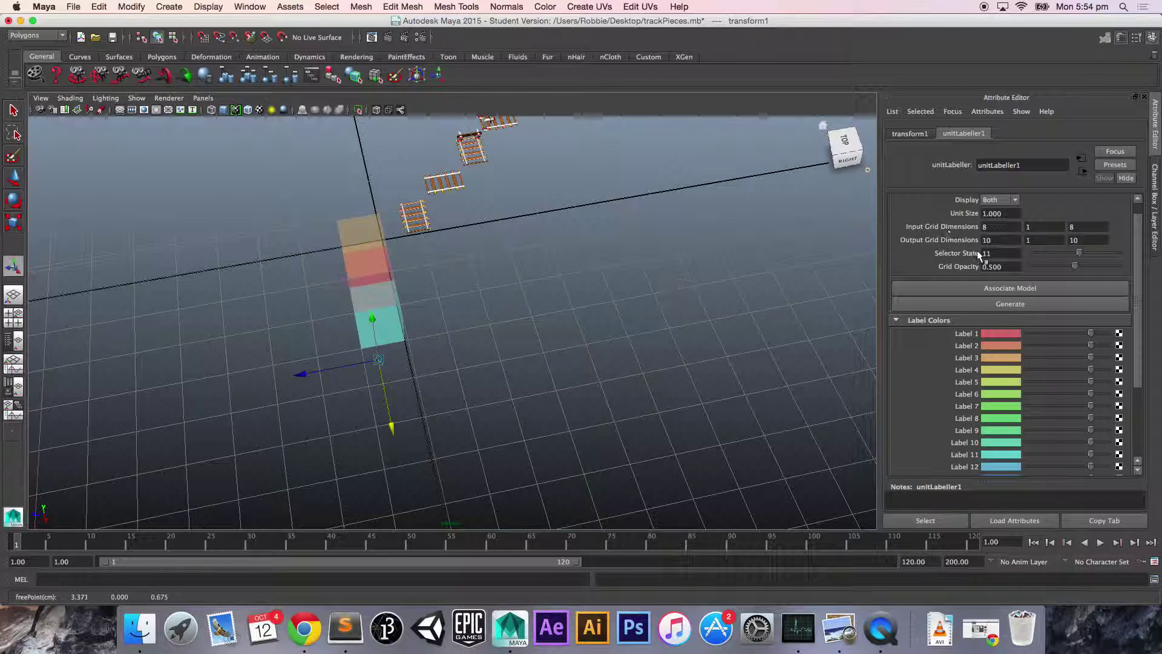
key(BackSpace)
key(Return)
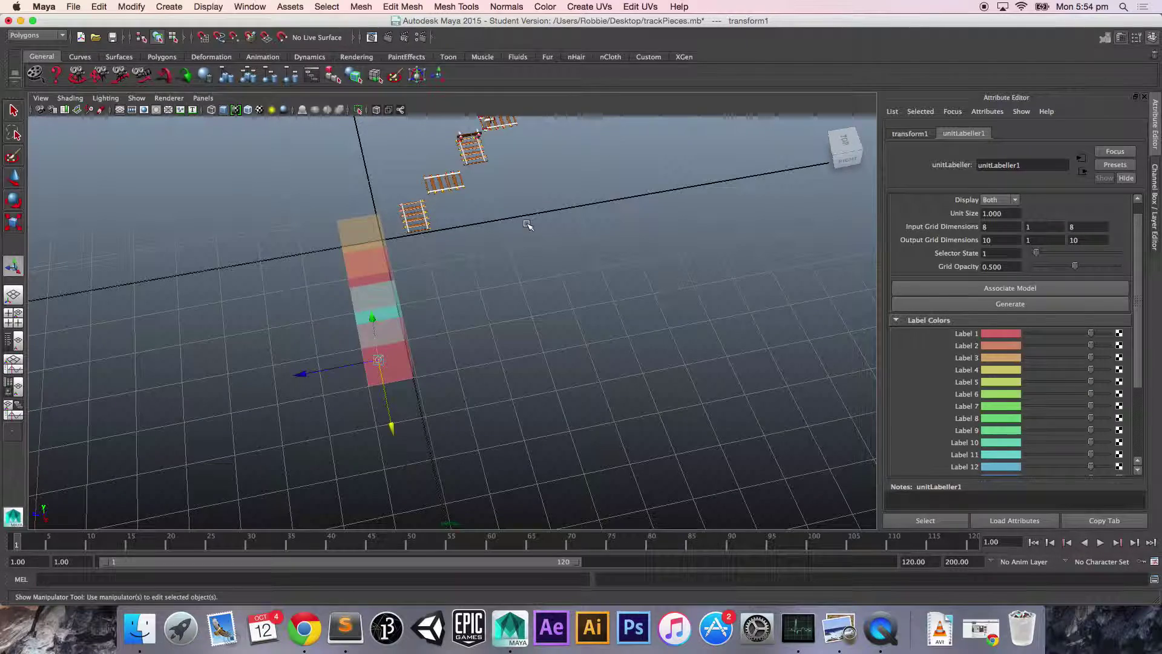
Move the selector to the fifth cell along the X axis and set its Selector State to 5.
alt+middle_drag(526, 221, 493, 266)
alt+middle_drag(412, 265, 400, 300)
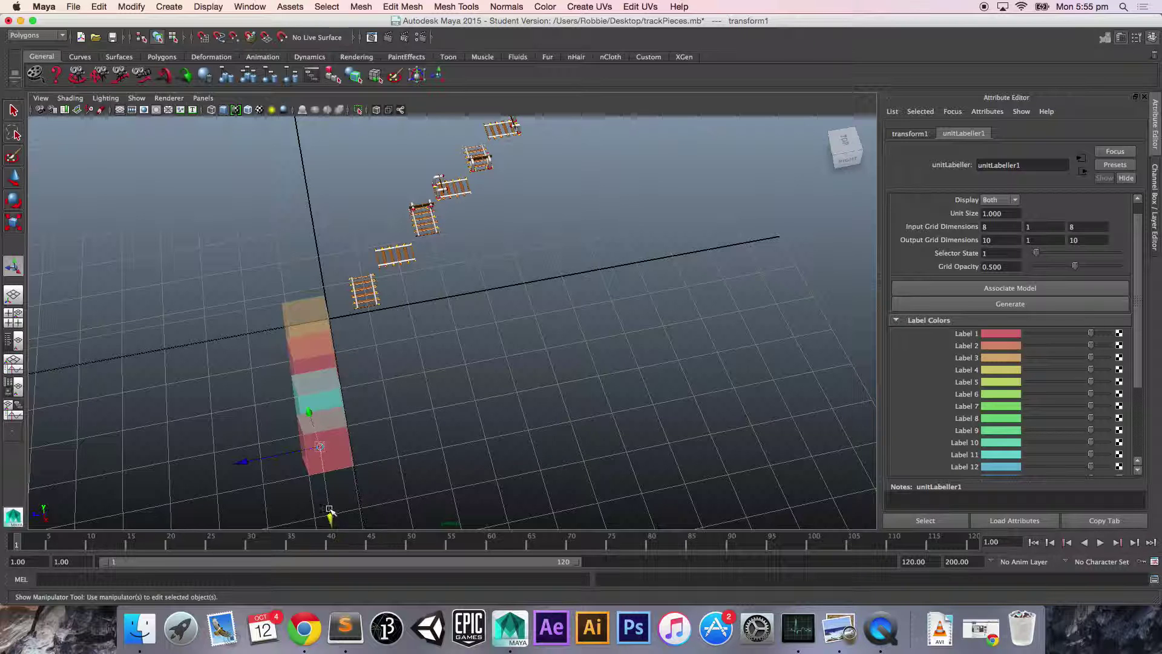
drag(327, 497, 331, 534)
click(991, 253)
text(5)
key(Return)
alt+drag(379, 366, 474, 311)
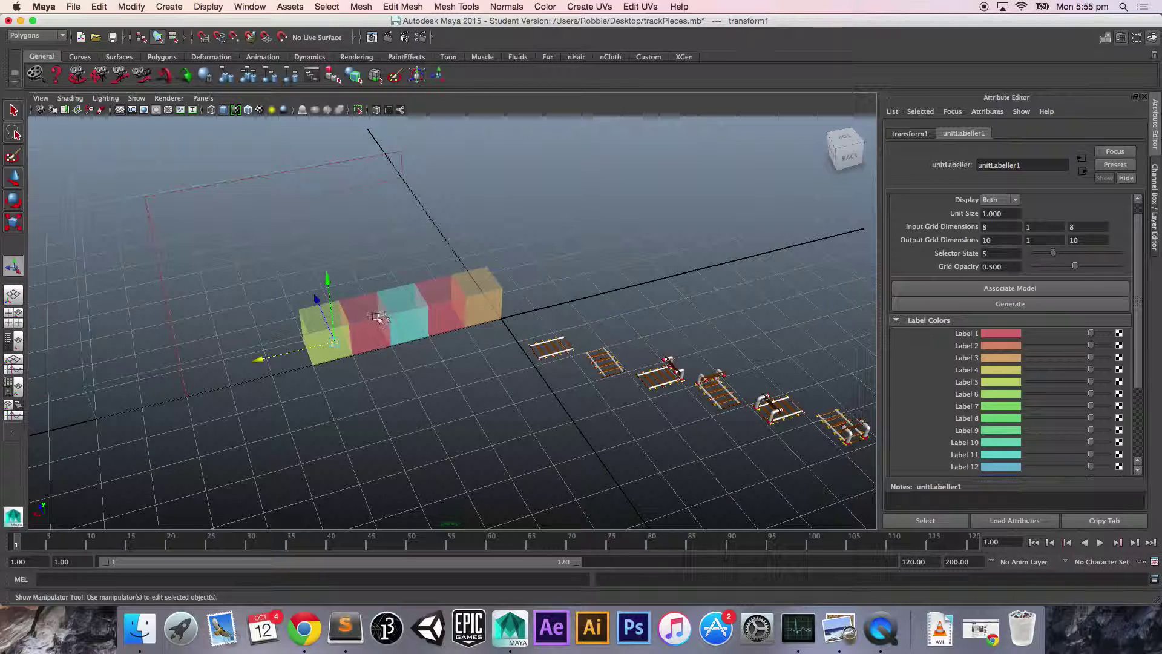
alt+drag(402, 367, 488, 361)
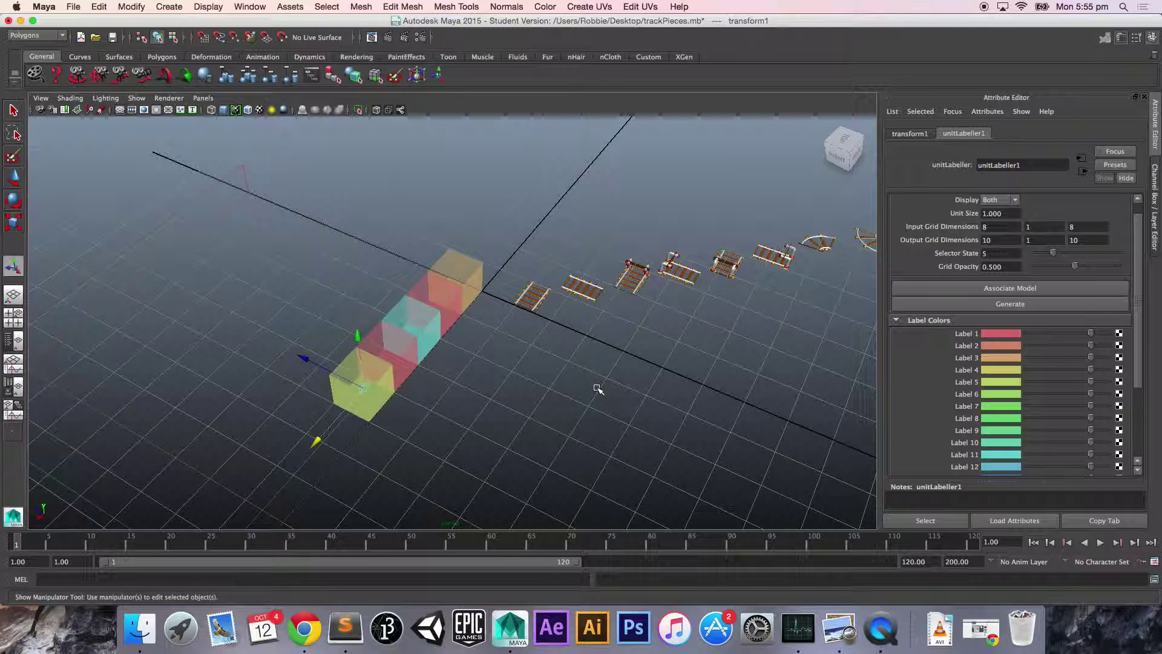
scroll(598, 388, down, 2)
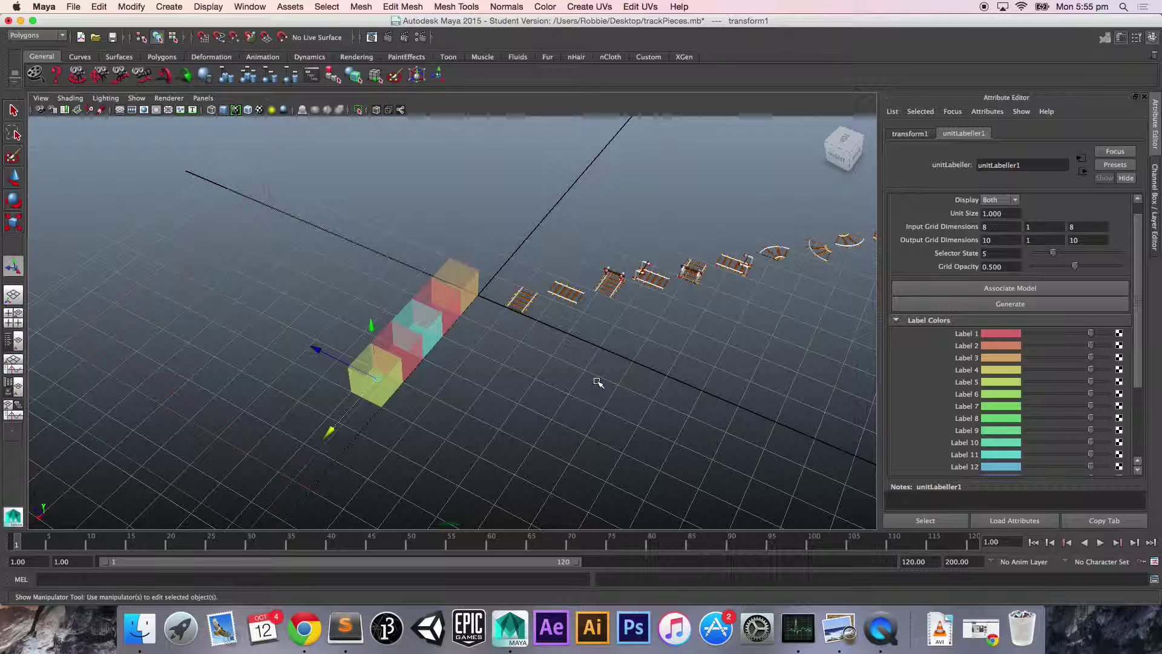